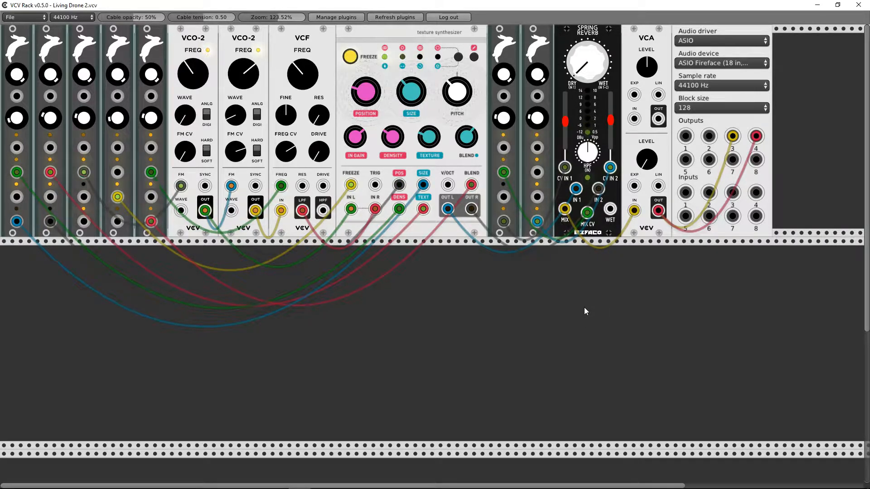
Step: Browse the manufacturers in the module browser to view the list that contains Hot Bunny and Carrot Patch
right_click(553, 307)
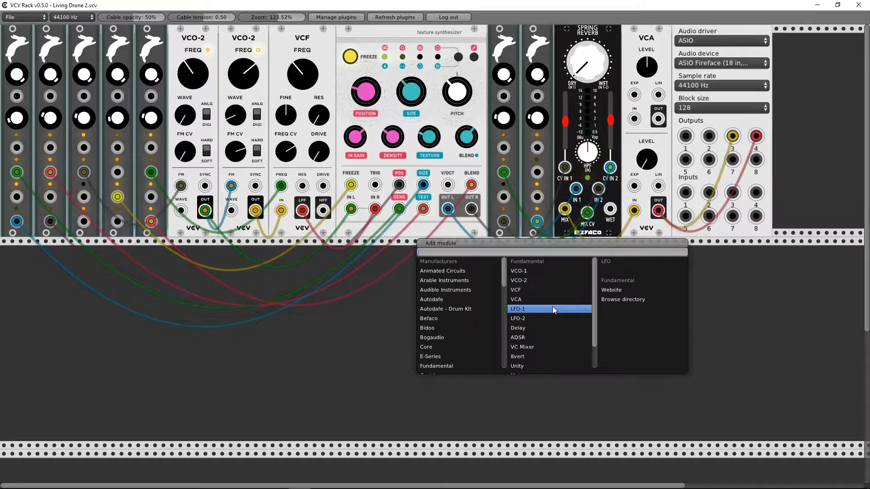
scroll(457, 337, "down", 6)
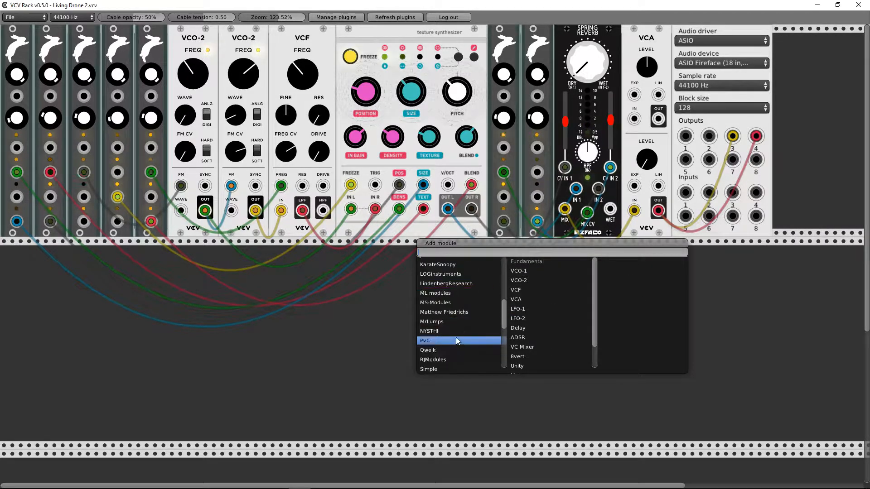
left_click(385, 320)
right_click(421, 311)
scroll(325, 340, "down", 6)
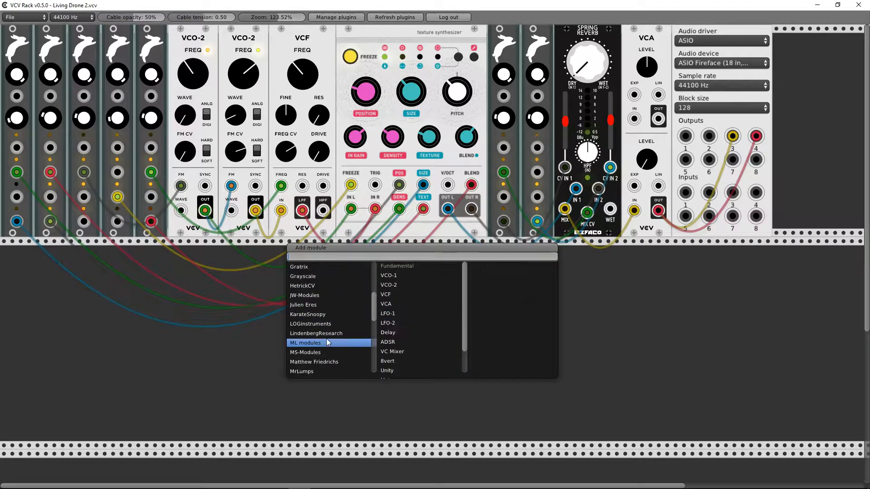
left_click(323, 316)
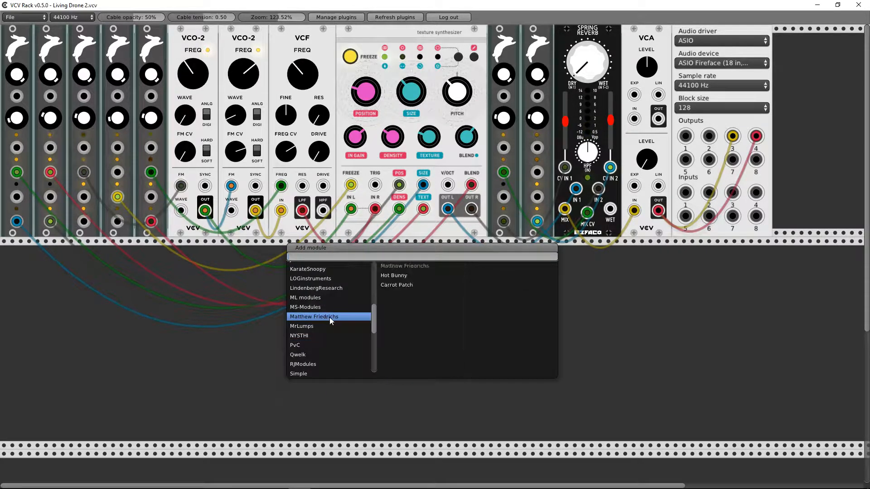
mouse_move(414, 273)
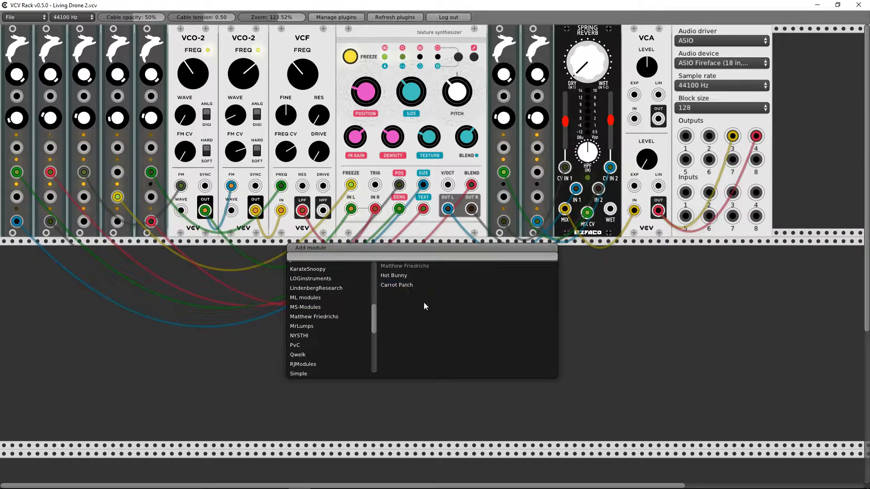
left_click(616, 327)
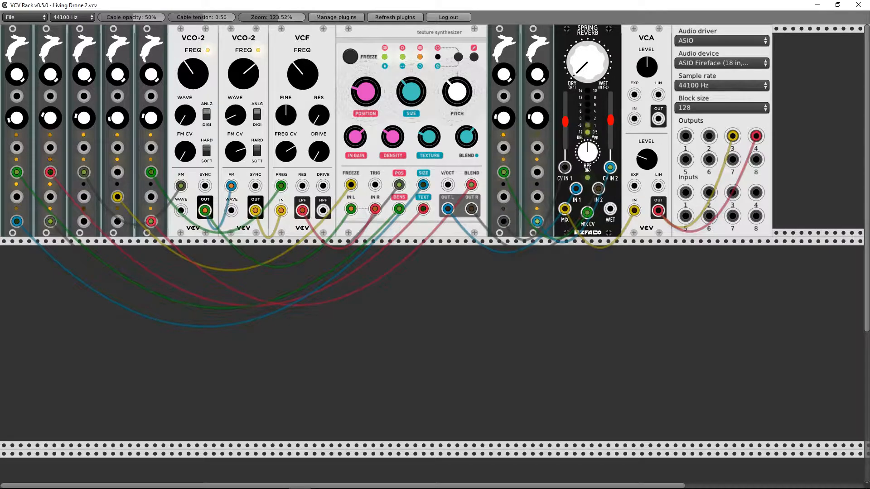
Step: Add a Hot Bunny module to the empty lower row and position it below the texture synthesizer
right_click(459, 337)
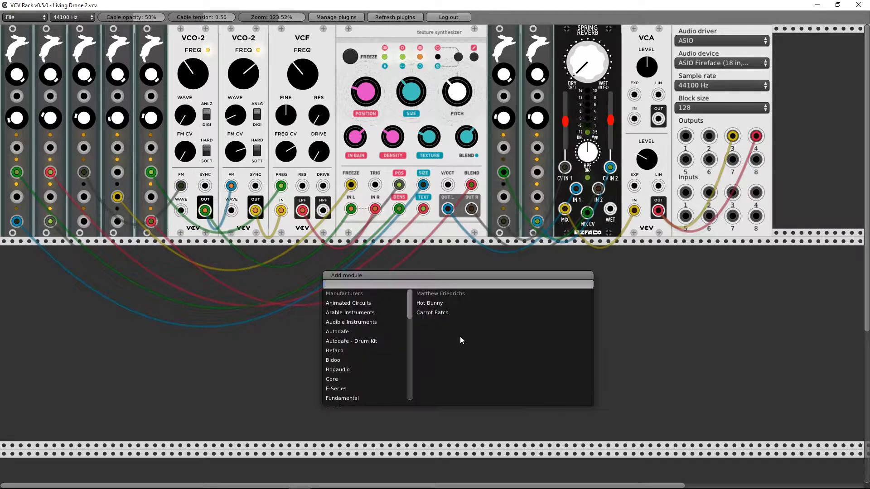
left_click(382, 349)
left_click(450, 300)
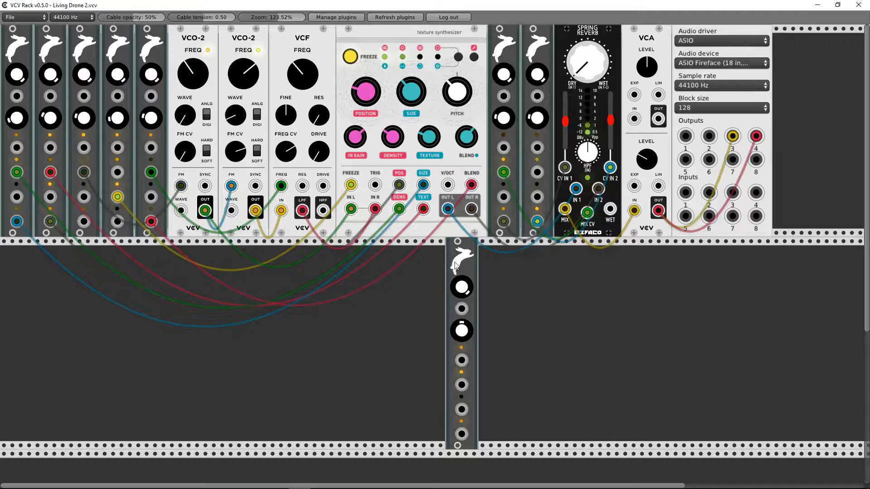
left_click_drag(450, 300, 515, 265)
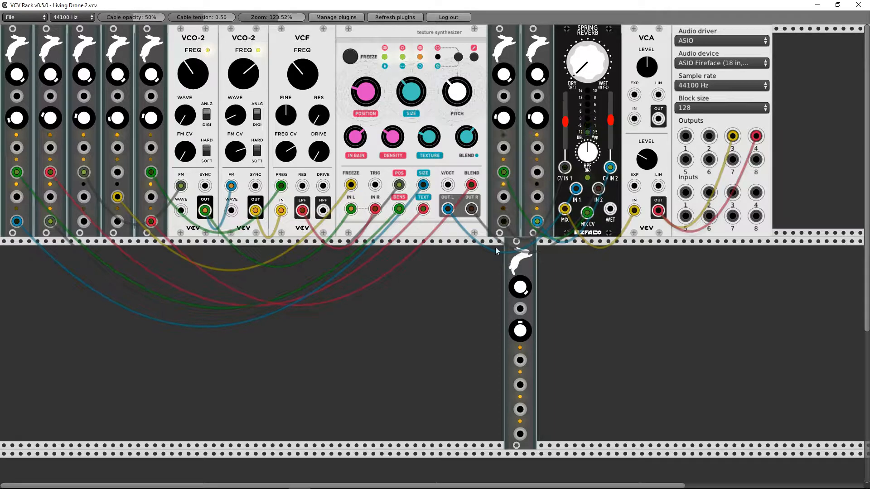
left_click_drag(512, 267, 663, 268)
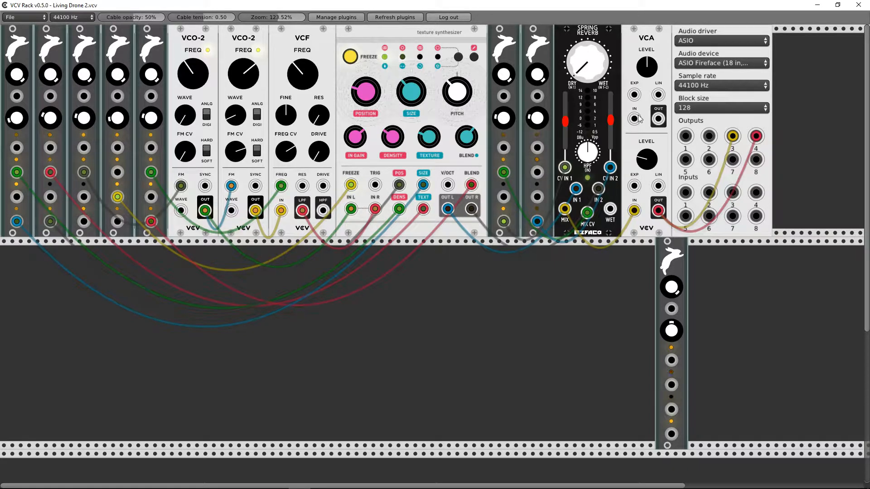
left_click_drag(666, 259, 500, 285)
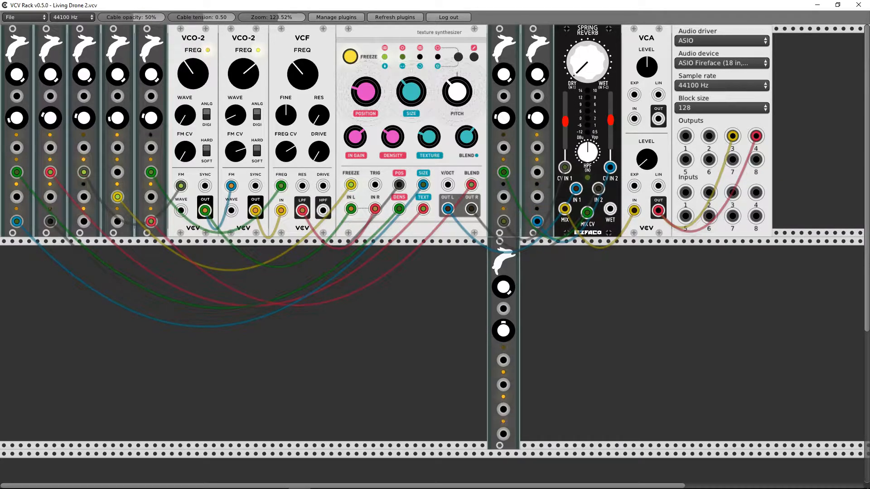
left_click_drag(492, 277, 448, 268)
Step: Add a Fundamental Scope to the lower row and arrange it to the right of the Hot Bunny, leaving a gap
right_click(435, 257)
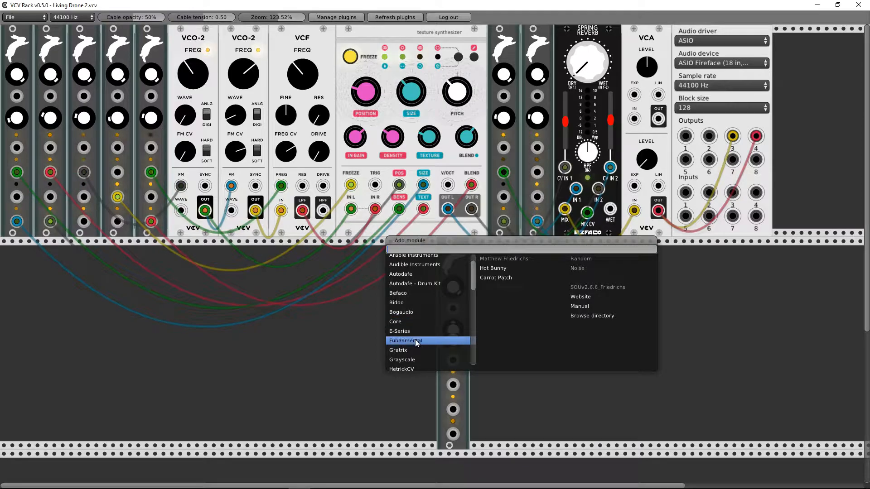
left_click(415, 339)
scroll(515, 335, "down", 1)
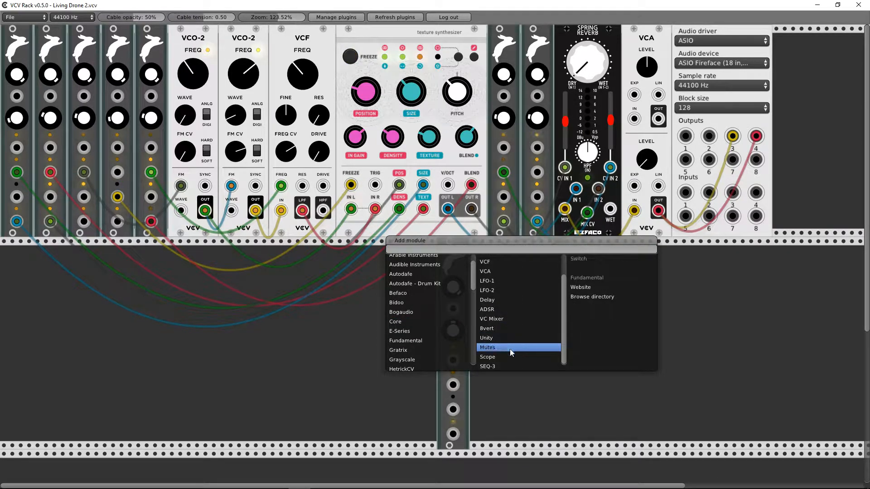
left_click(512, 356)
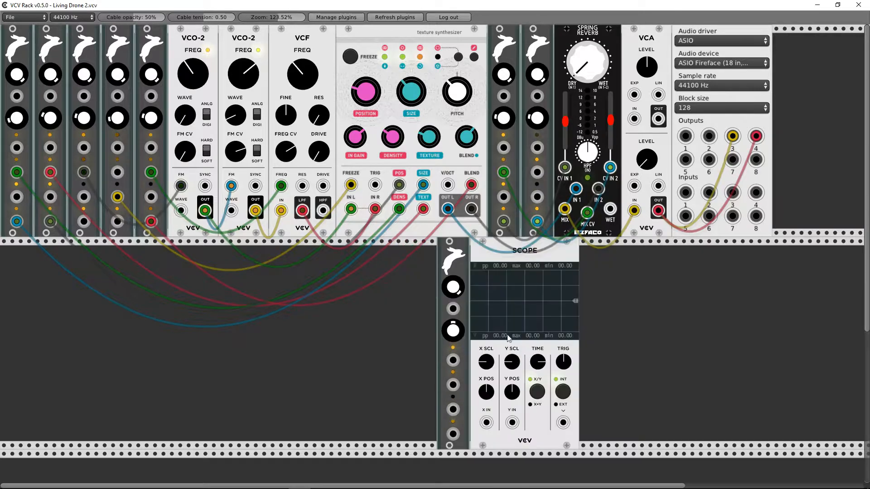
left_click_drag(452, 259, 596, 273)
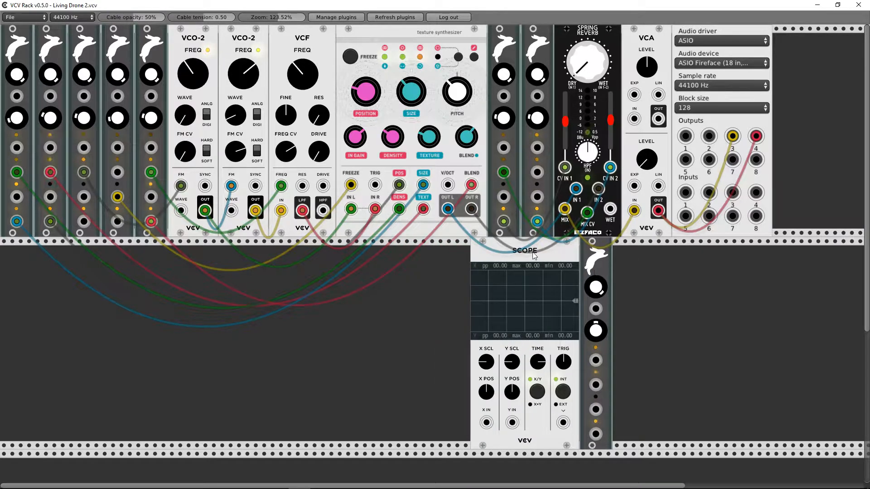
left_click_drag(535, 256, 466, 256)
mouse_move(596, 272)
left_mouse_down()
mouse_move(344, 280)
mouse_move(426, 268)
mouse_move(586, 267)
left_mouse_up()
left_click_drag(388, 263, 480, 340)
Step: Patch the Hot Bunny's first output to the Scope's X IN and its second to Y IN, and adjust the Scope's TIME
left_click_drag(486, 309, 428, 304)
left_click_drag(487, 360, 478, 410)
left_click_drag(486, 360, 579, 423)
mouse_move(486, 385)
left_mouse_down()
mouse_move(521, 446)
mouse_move(604, 423)
left_mouse_up()
left_click_drag(630, 362, 629, 350)
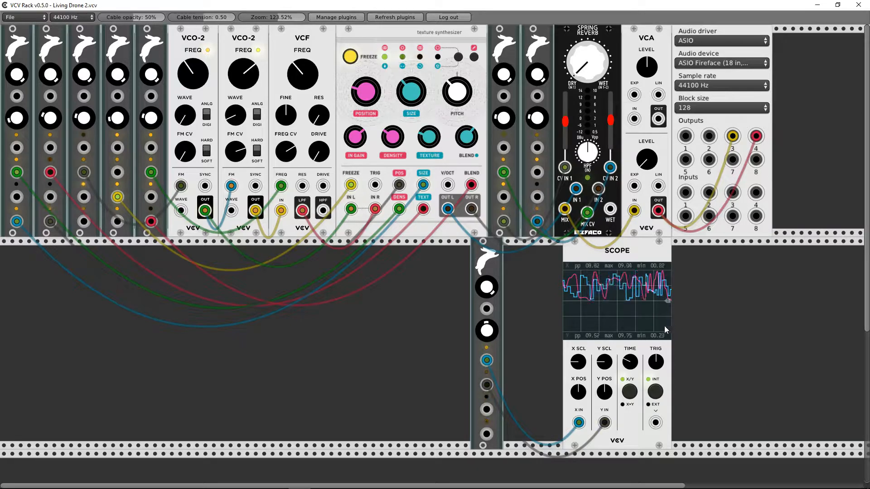
Step: Duplicate the Scope and patch the Hot Bunny's third and fourth outputs to the copy's X IN and Y IN
right_click(649, 328)
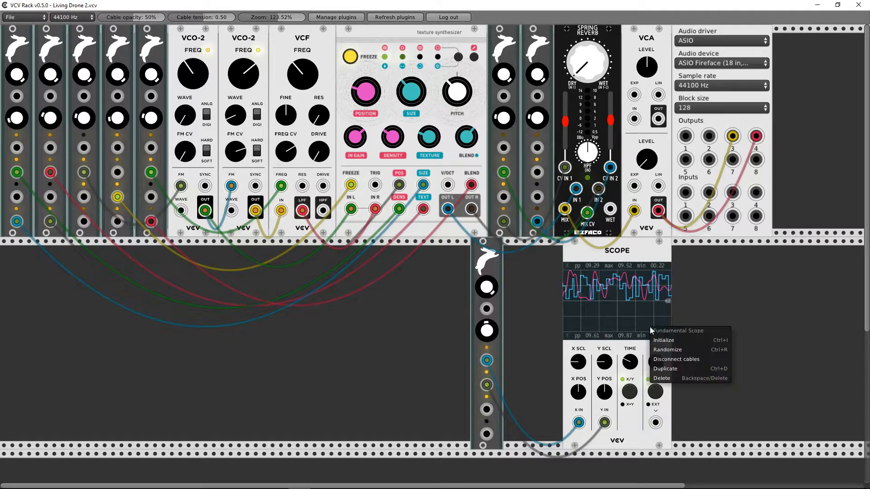
left_click(660, 369)
left_click_drag(487, 409, 688, 423)
mouse_move(487, 434)
left_mouse_down()
mouse_move(589, 458)
mouse_move(714, 422)
left_mouse_up()
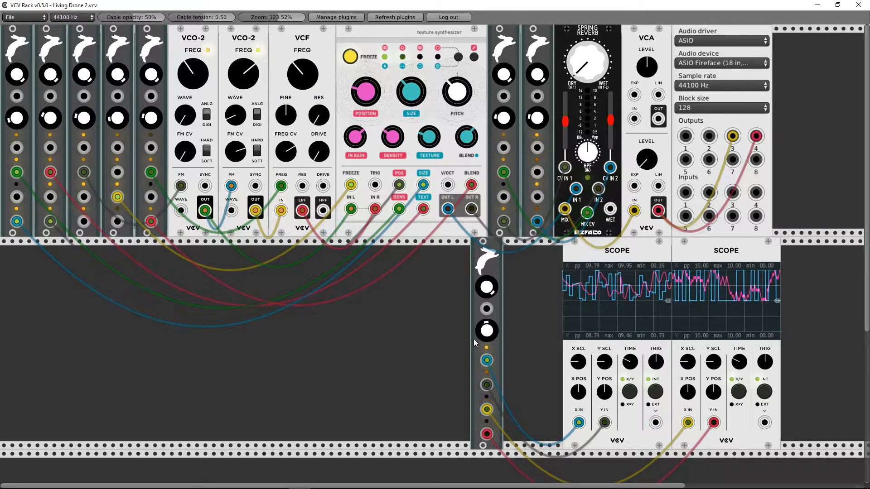
right_click(478, 313)
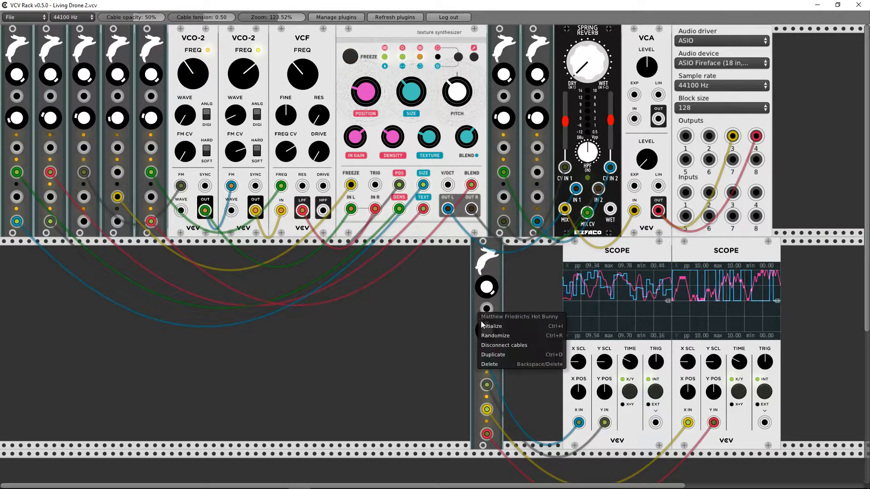
left_click(486, 329)
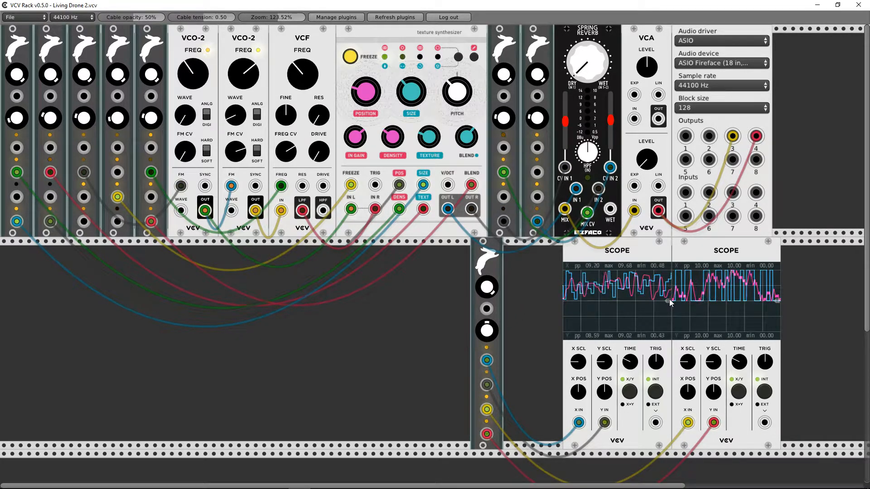
Step: Unplug and reconnect the first Scope's Y IN and X IN cables in turn to view each waveform alone
left_click_drag(604, 422, 602, 452)
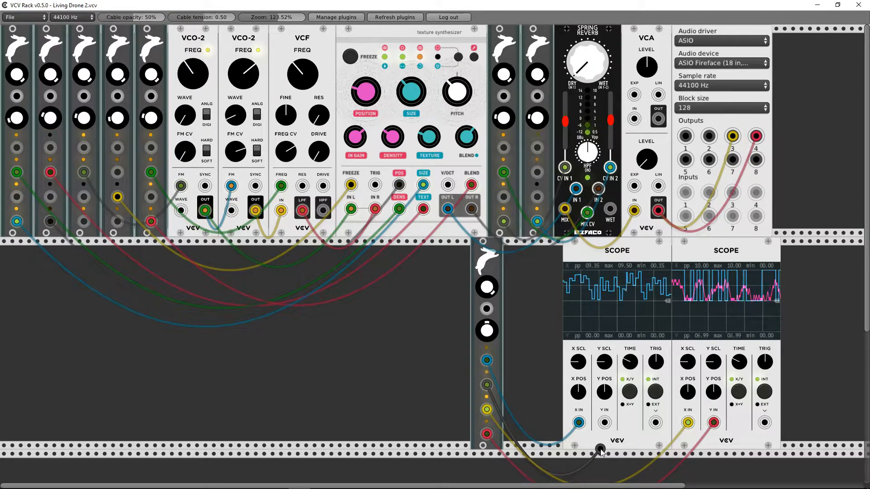
mouse_move(600, 450)
left_mouse_down()
mouse_move(605, 424)
mouse_move(554, 421)
left_mouse_up()
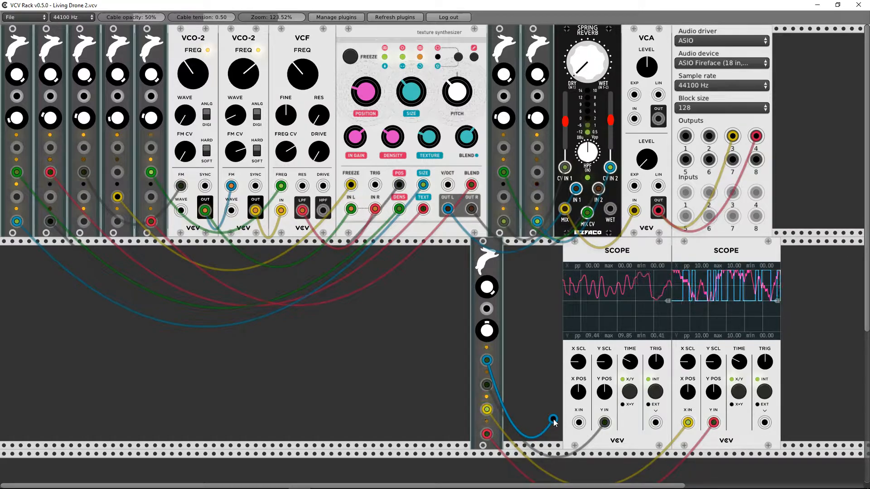
left_click_drag(553, 421, 579, 423)
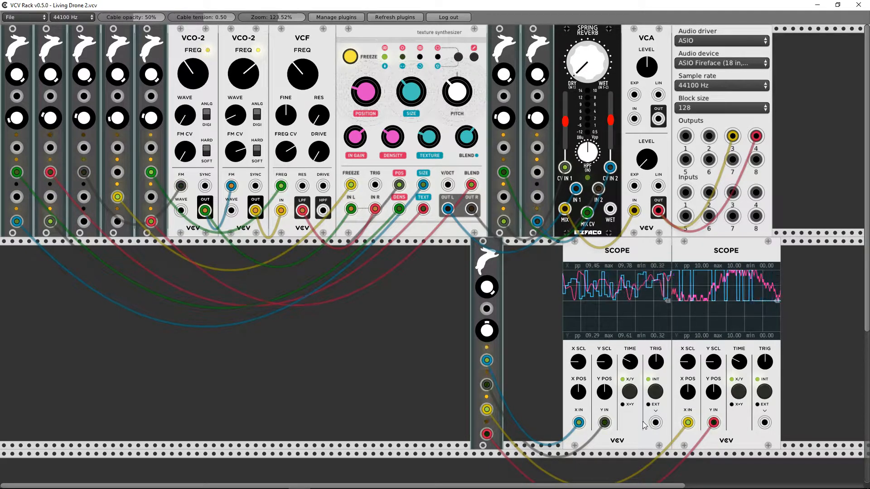
right_click(595, 275)
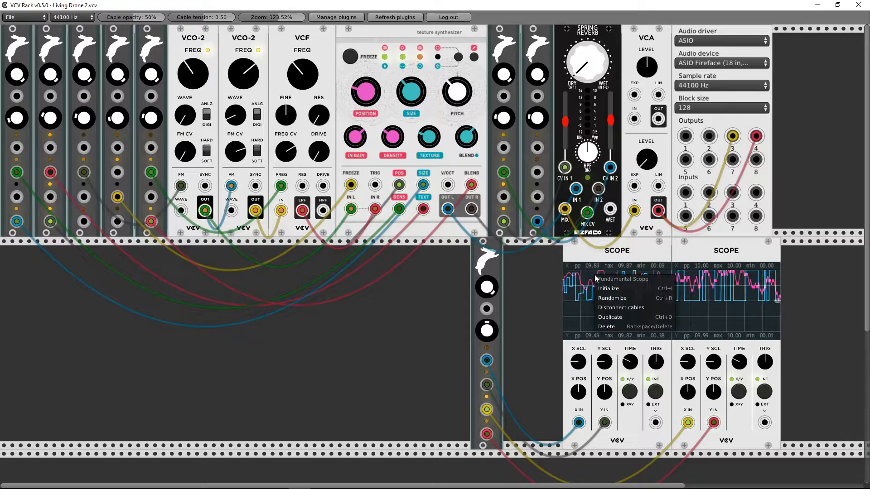
left_click(605, 263)
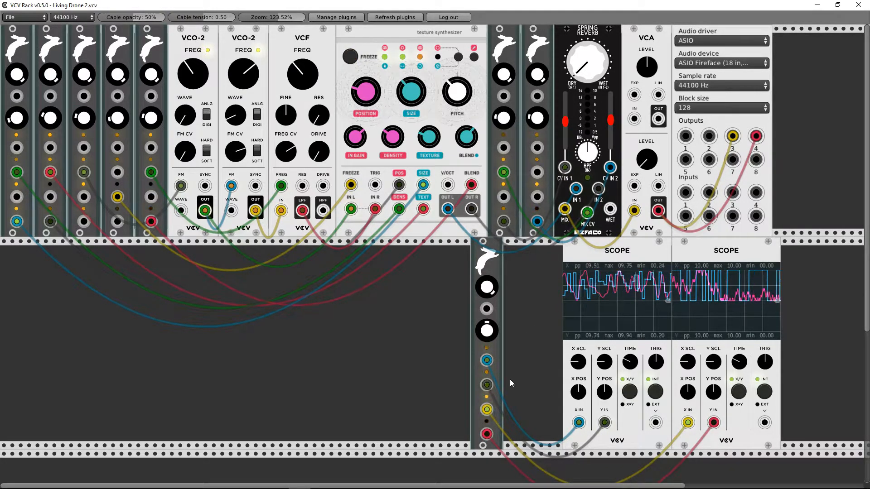
Step: Unplug and reconnect the second Scope's Y IN and X IN cables in turn to examine each signal separately
left_click_drag(713, 422, 724, 438)
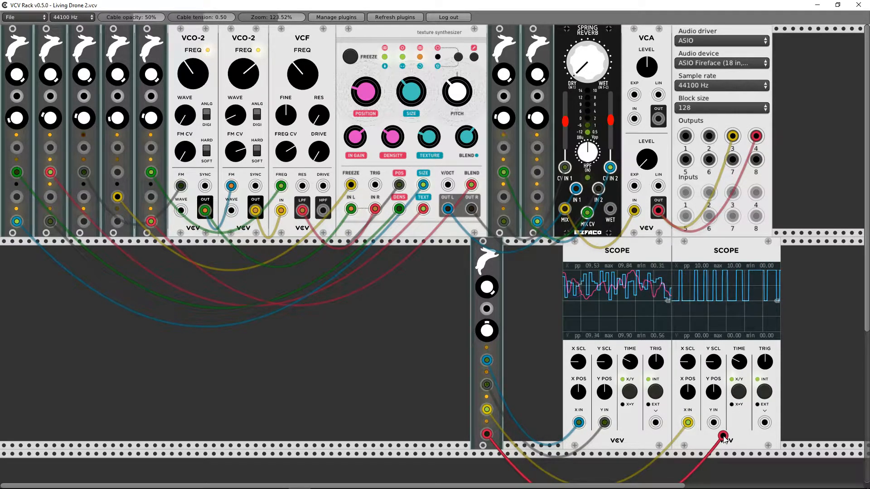
mouse_move(720, 430)
left_mouse_down()
mouse_move(681, 415)
mouse_move(688, 423)
left_mouse_up()
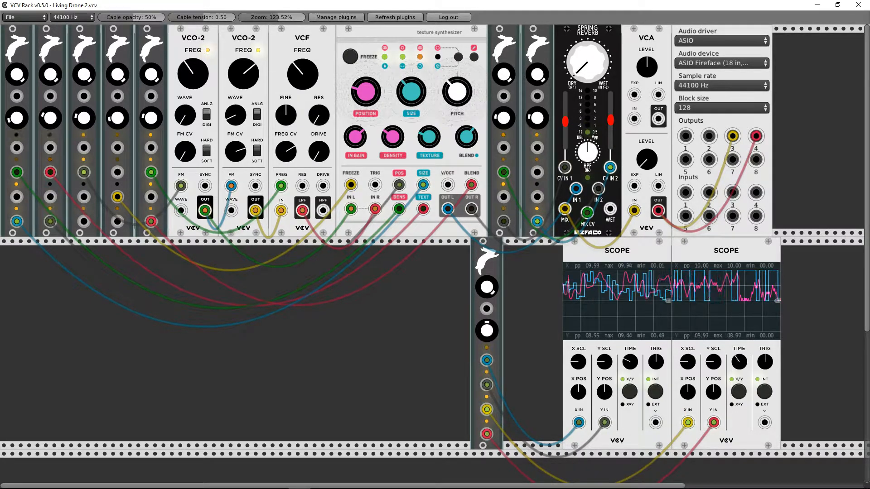
left_click_drag(688, 422, 681, 406)
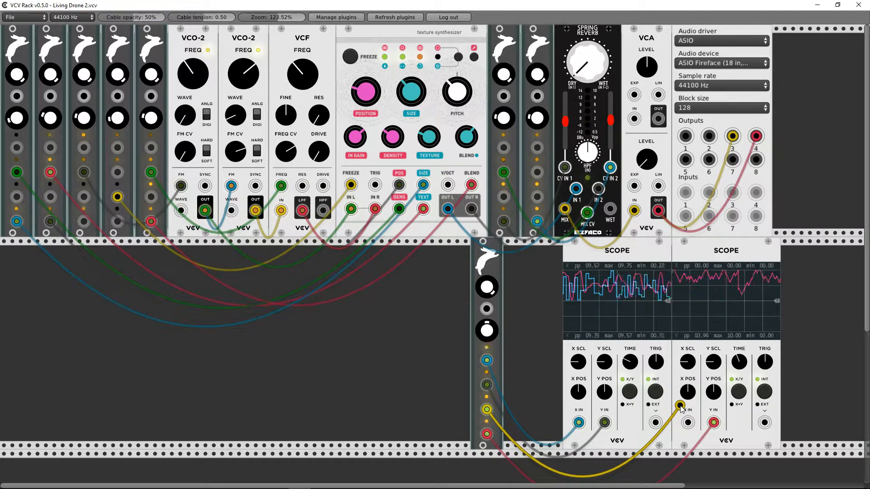
left_click_drag(681, 406, 688, 422)
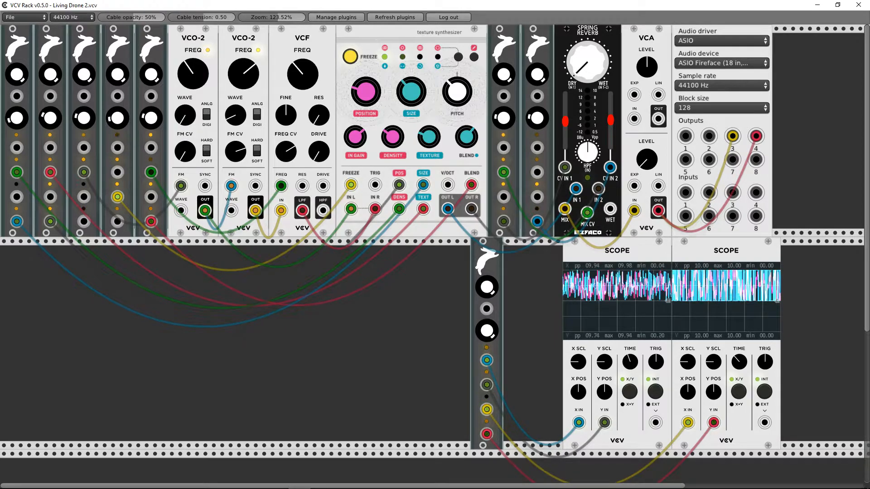
Step: Adjust the patched Hot Bunny's lower knob and add a Befaco Dual Atenuverter just to the module's left
left_click_drag(485, 332, 486, 313)
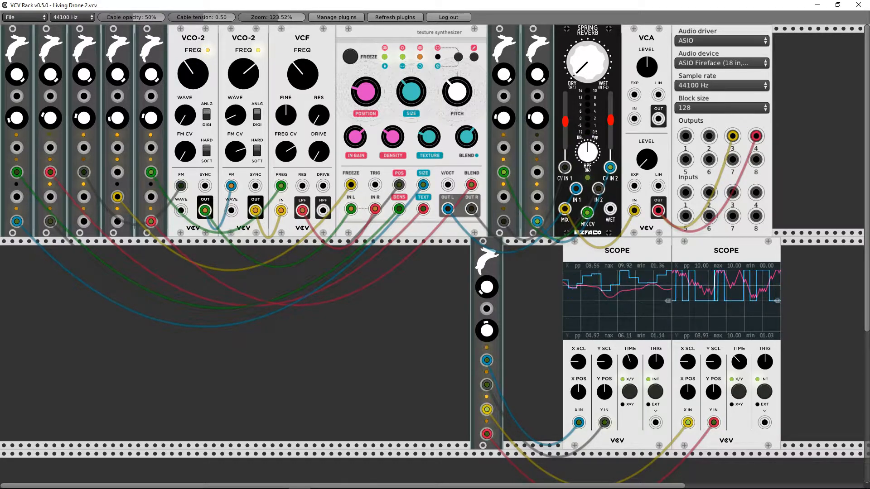
right_click(385, 335)
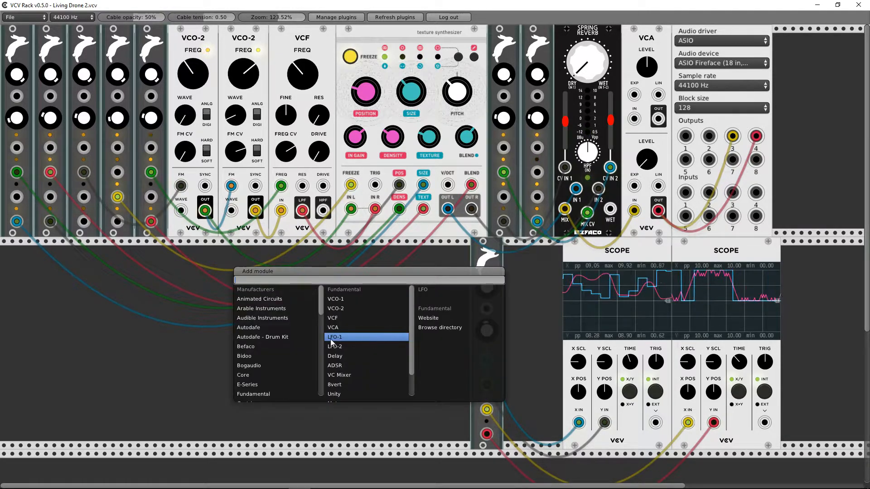
left_click(344, 356)
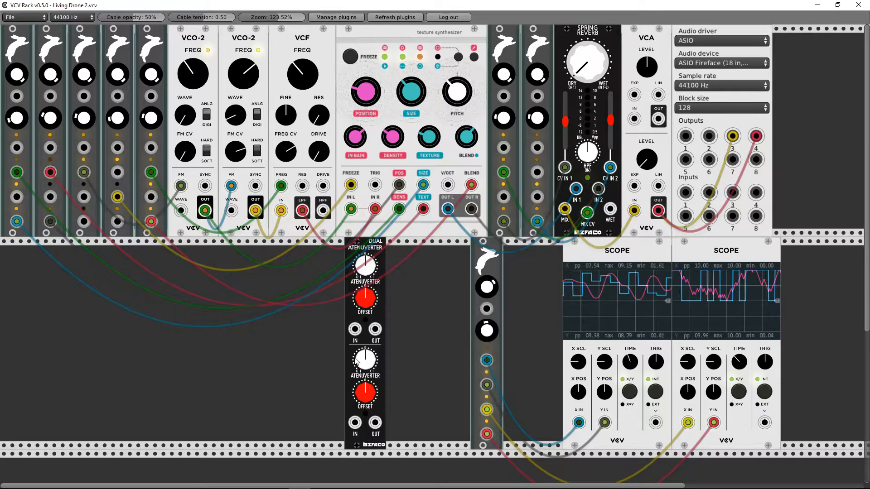
left_click_drag(355, 320, 423, 320)
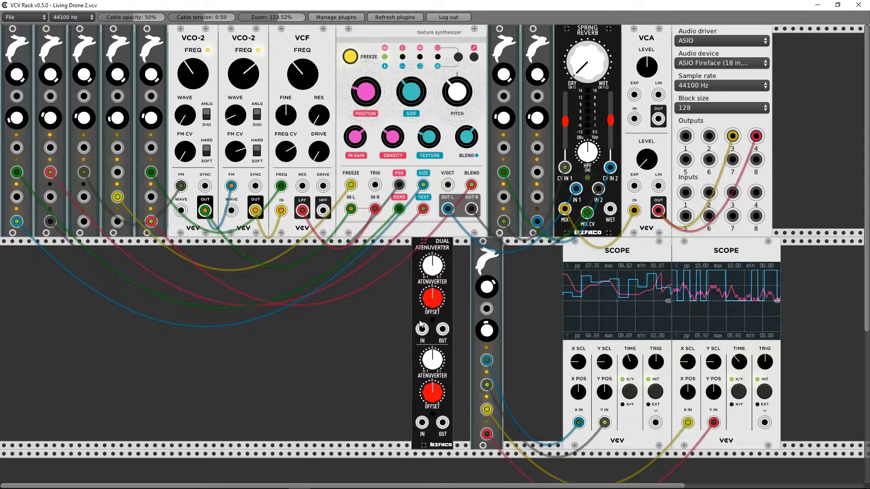
right_click(362, 317)
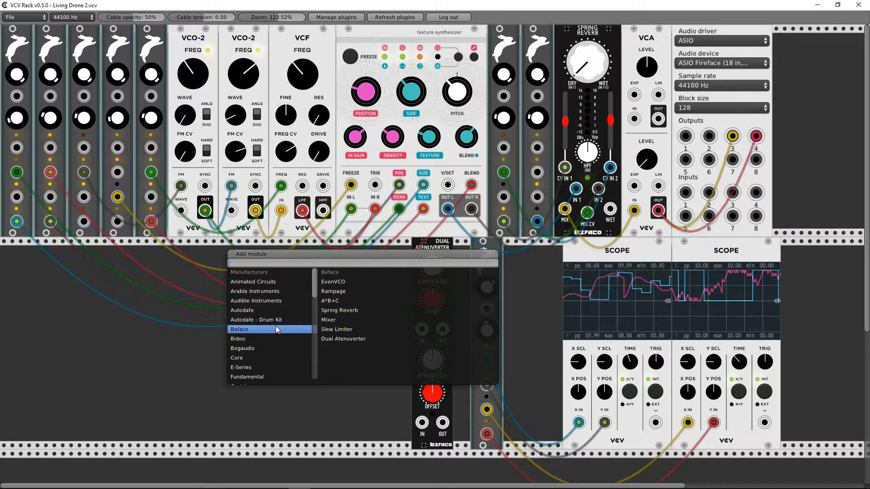
left_click(333, 393)
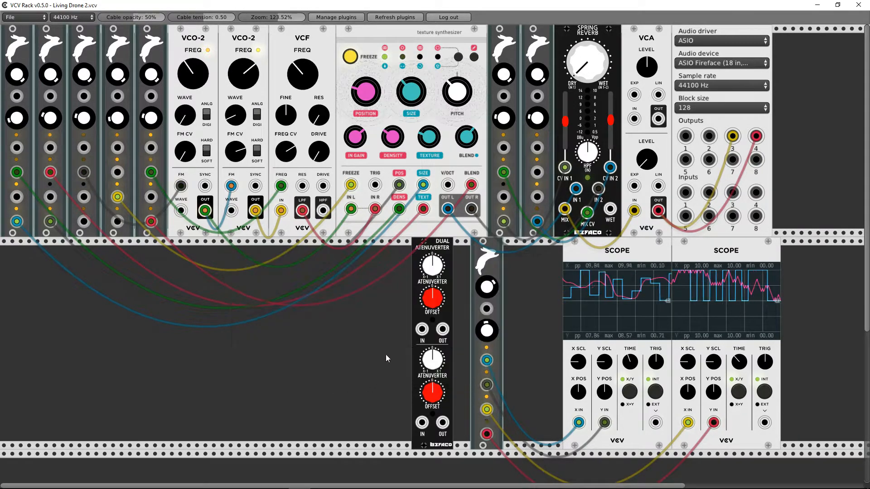
Step: Duplicate the first Scope, place the copy just left of the Dual Atenuverter, and patch the Atenuverter's upper OUT to its X IN
right_click(380, 351)
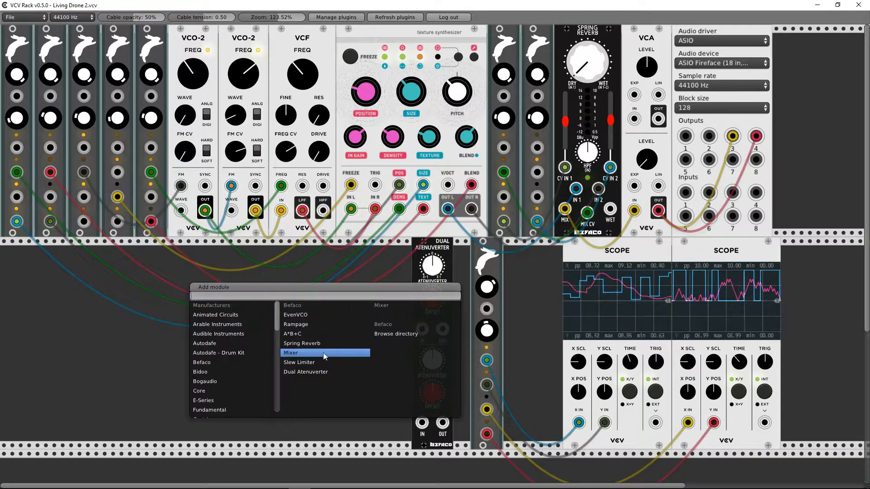
left_click(584, 345)
right_click(587, 346)
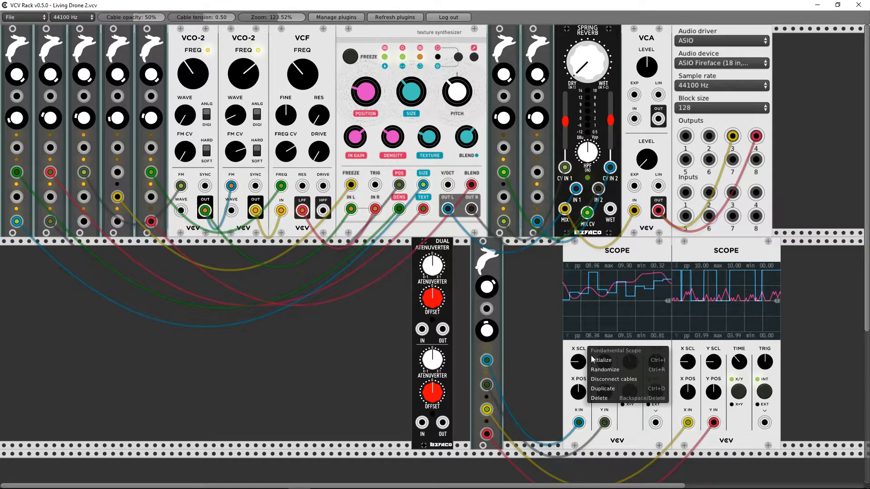
left_click(610, 388)
left_click_drag(617, 464, 363, 314)
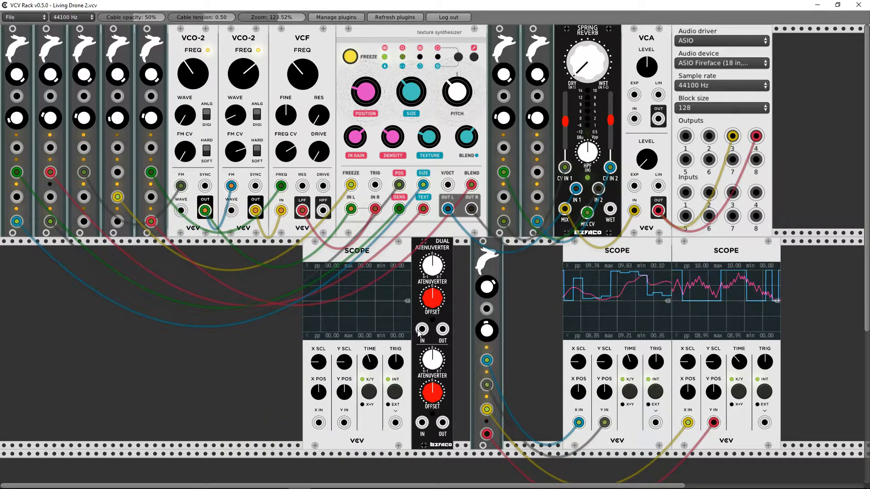
mouse_move(443, 329)
left_mouse_down()
mouse_move(291, 431)
mouse_move(318, 423)
left_mouse_up()
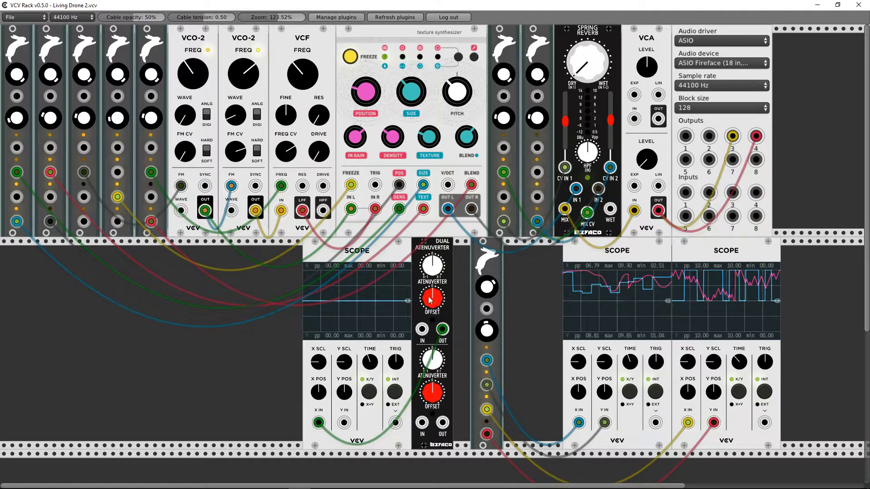
Step: Sweep the Atenuverter's upper offset to its maximum, reset it, and adjust it slightly to examine the voltage on the adjacent Scope
mouse_move(426, 297)
left_mouse_down()
mouse_move(426, 274)
mouse_move(432, 311)
mouse_move(433, 297)
left_mouse_up()
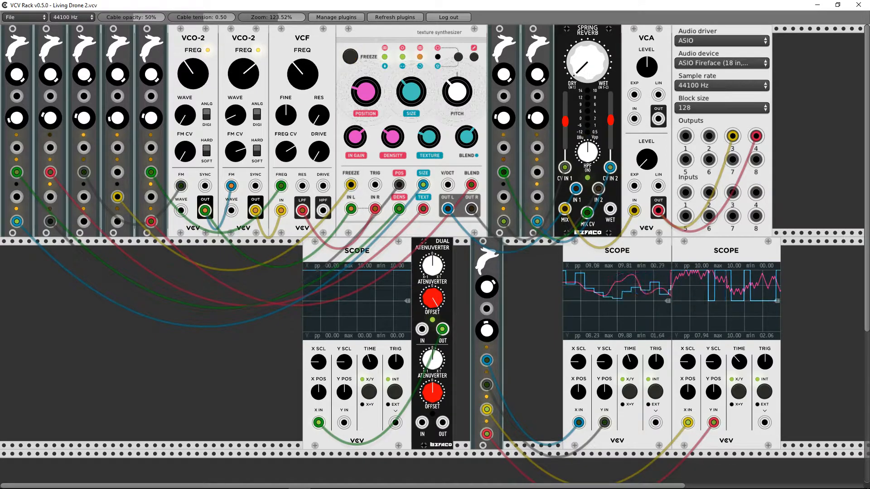
right_click(423, 297)
left_click(431, 294)
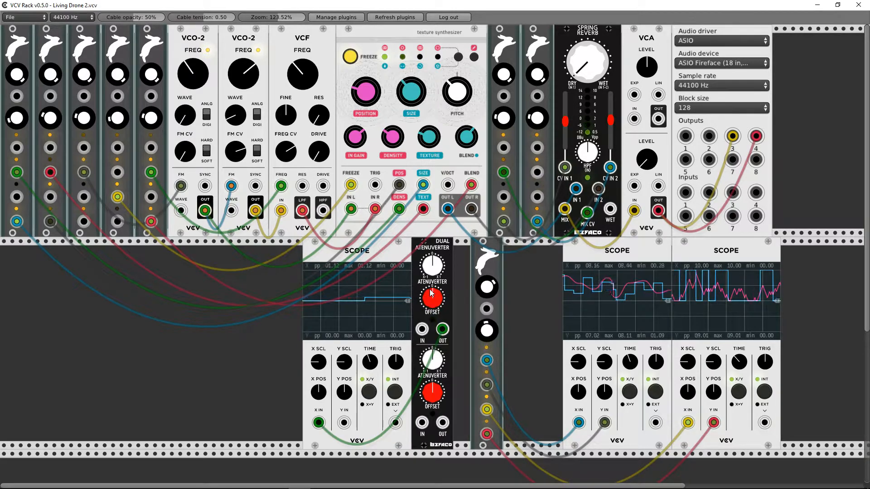
Step: Patch the Atenuverter's upper OUT into the Hot Bunny's CV input and vary the upper offset and the Hot Bunny's upper knob
left_click_drag(446, 330, 494, 276)
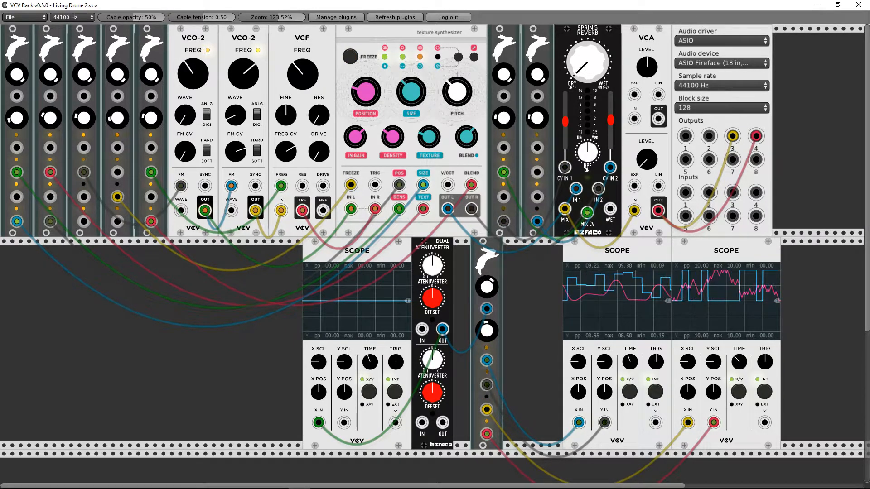
left_click_drag(433, 303, 432, 269)
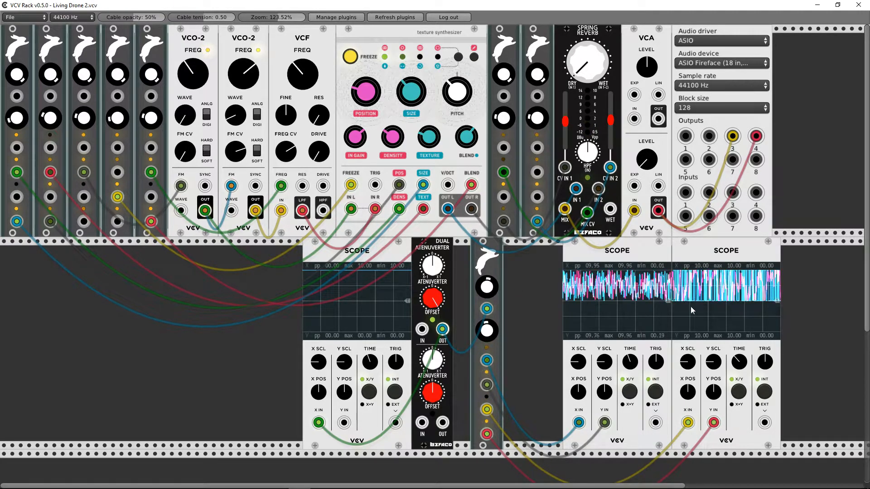
left_click_drag(486, 296, 487, 289)
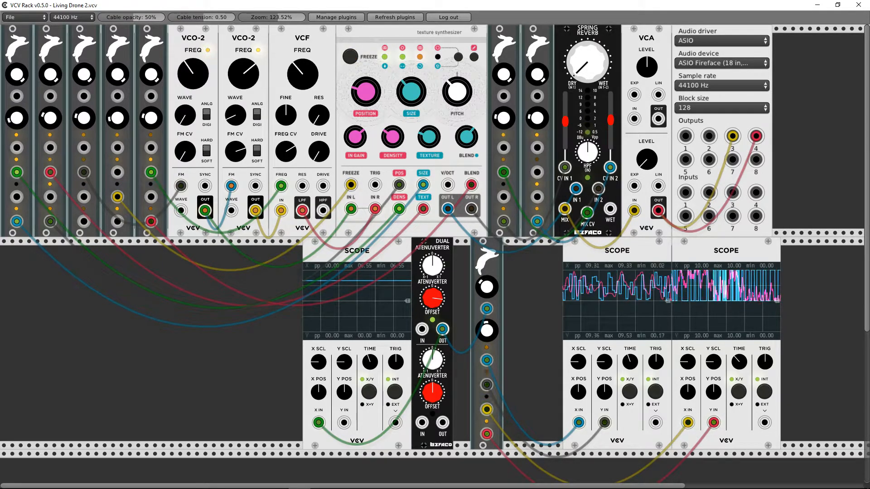
left_click_drag(486, 309, 486, 309)
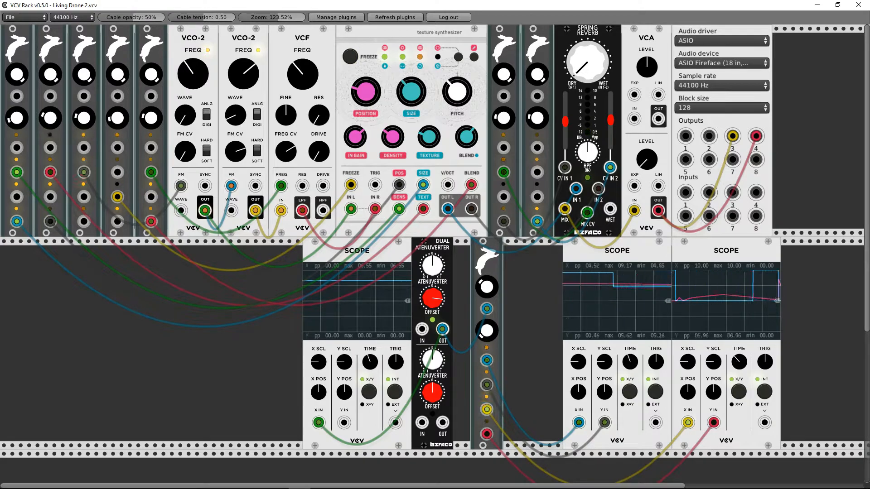
Step: Compare the Hot Bunny with its CV cable unplugged and reconnected while varying its knobs and the Atenuverter's upper offset
left_click_drag(486, 331, 487, 168)
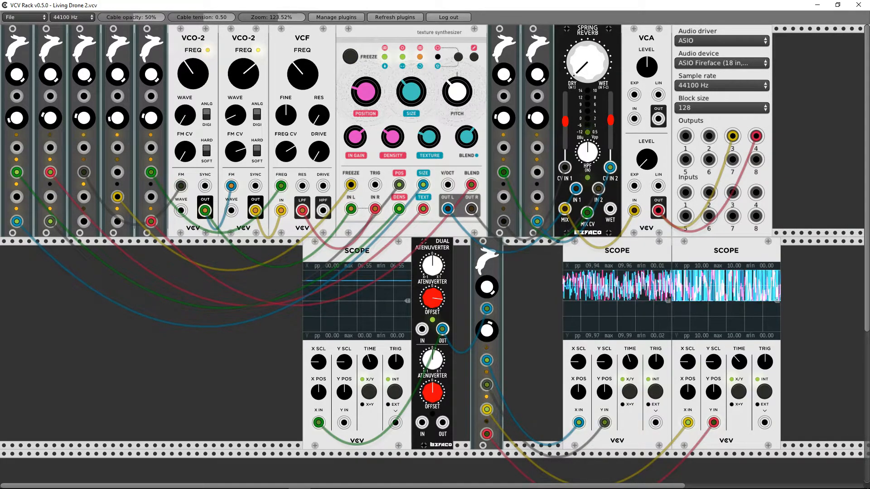
right_click(486, 309)
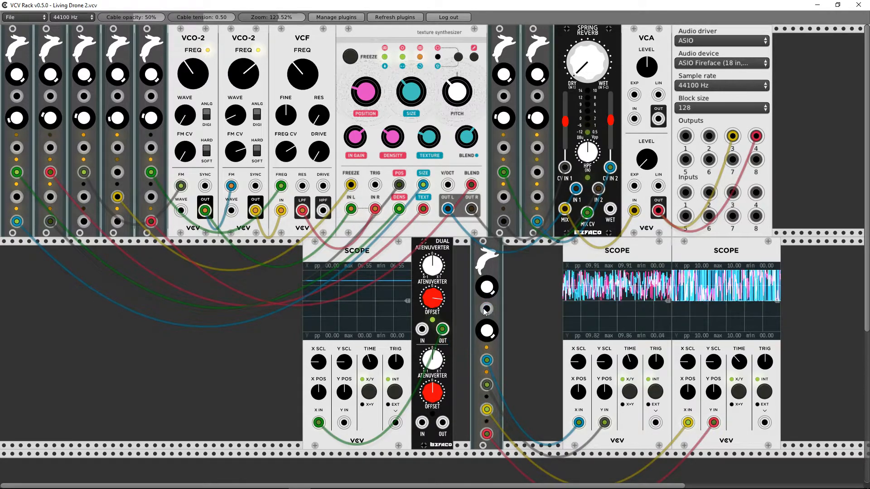
left_click_drag(434, 312, 433, 331)
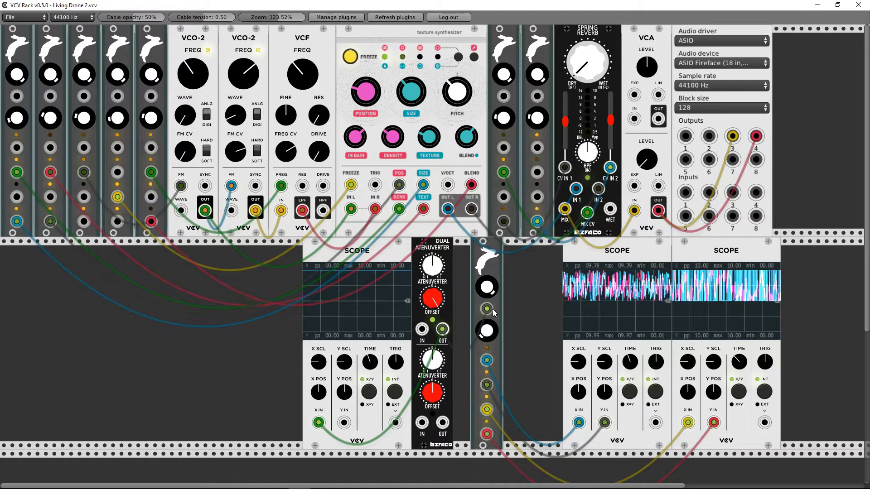
left_click_drag(483, 283, 484, 372)
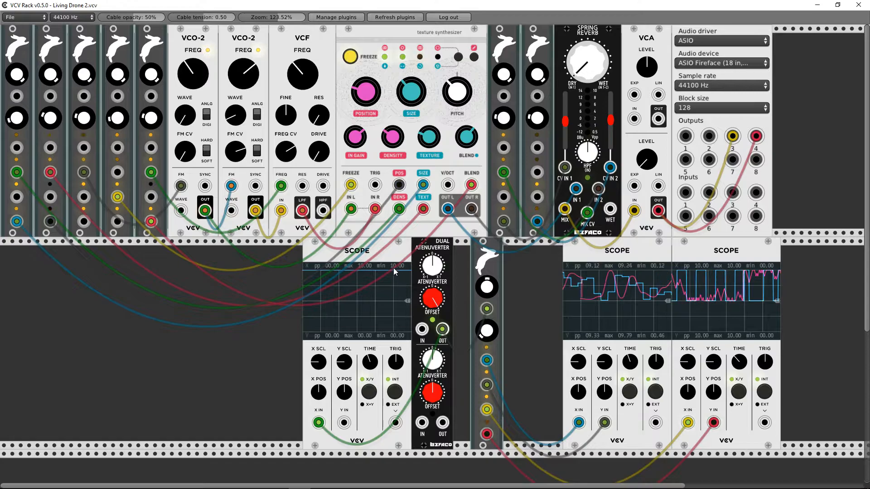
Step: Delete the Dual Atenuverter and the Scope beside it, and unplug the cable from the rightmost Scope's Y IN
left_click_drag(384, 265, 333, 264)
key("Delete")
key("Delete")
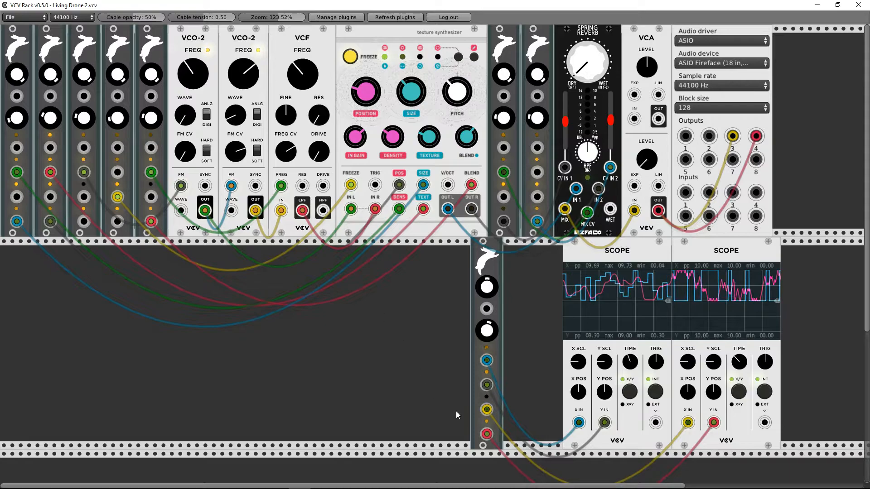
left_click_drag(717, 425, 273, 318)
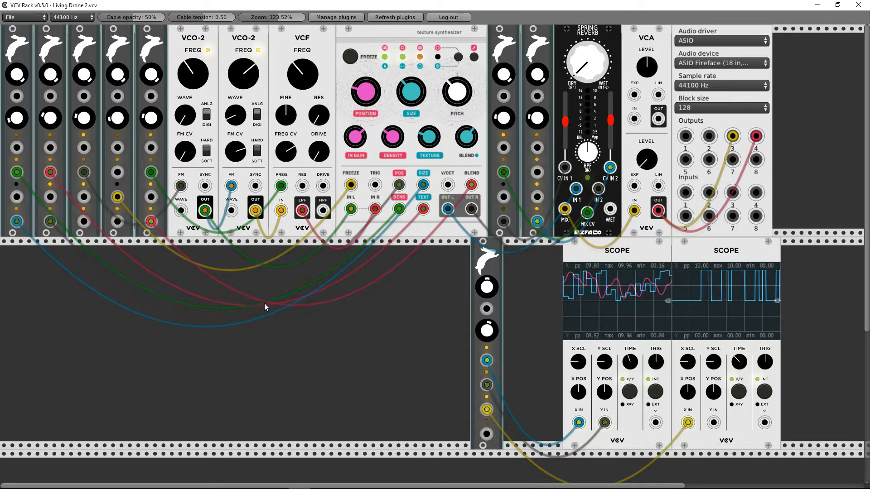
Step: Duplicate the Scope below the VCO-2 modules, patch the fourth top-row Hot Bunny's third output to its X IN, and adjust its TIME
left_click_drag(117, 197, 351, 185)
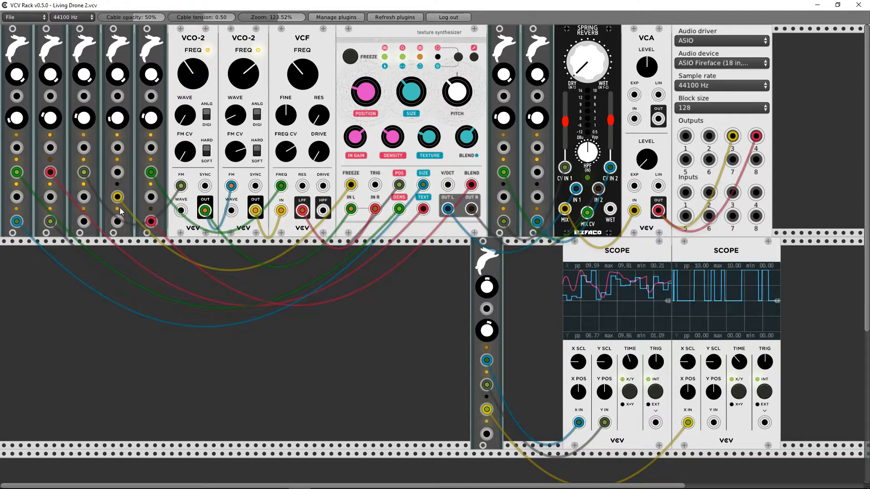
right_click(293, 328)
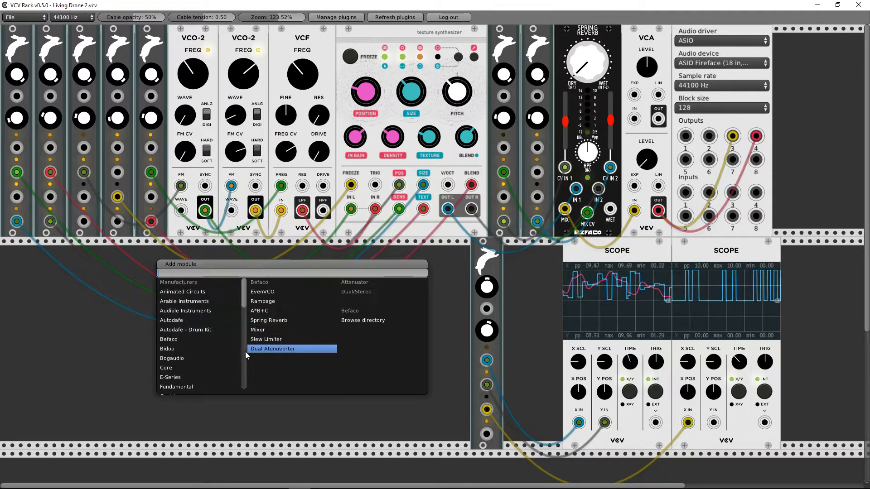
left_click(607, 315)
right_click(604, 312)
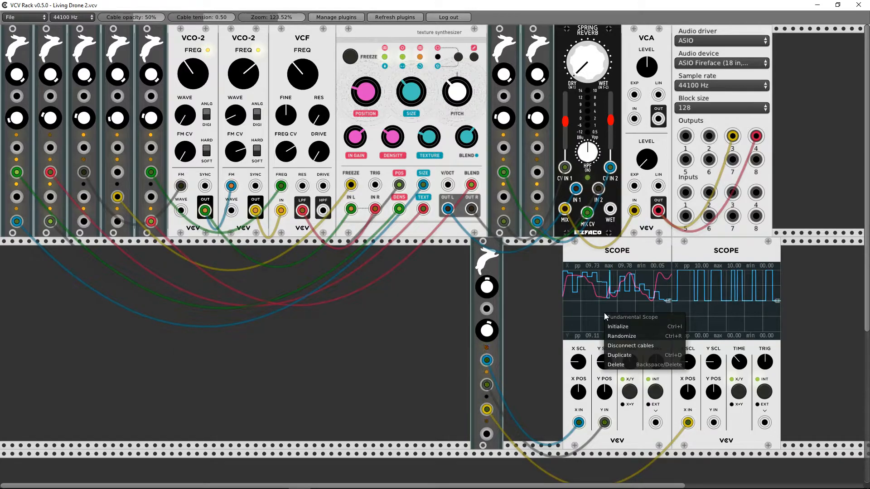
left_click(635, 353)
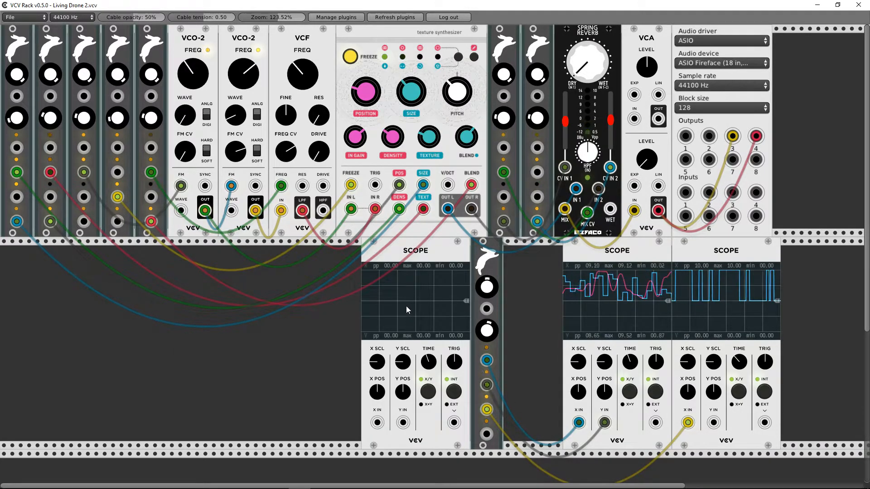
left_click_drag(406, 306, 206, 293)
left_click_drag(112, 194, 176, 422)
mouse_move(227, 362)
left_mouse_down()
mouse_move(227, 335)
mouse_move(227, 353)
left_mouse_up()
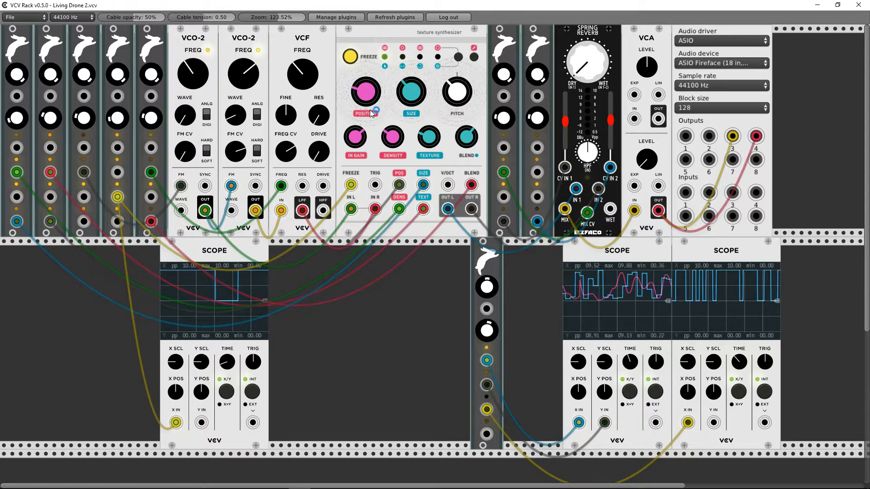
Step: Move the Scope showing the freeze signal to just left of the lower-row Hot Bunny
right_click(316, 320)
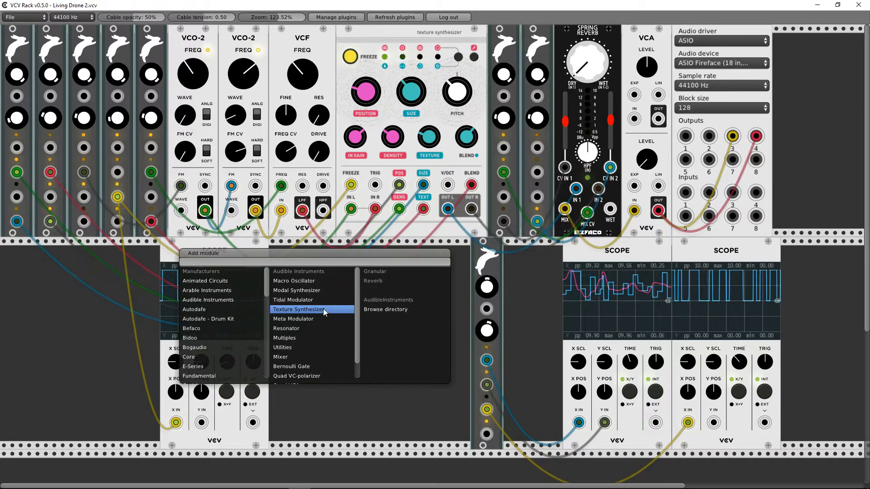
left_click(353, 400)
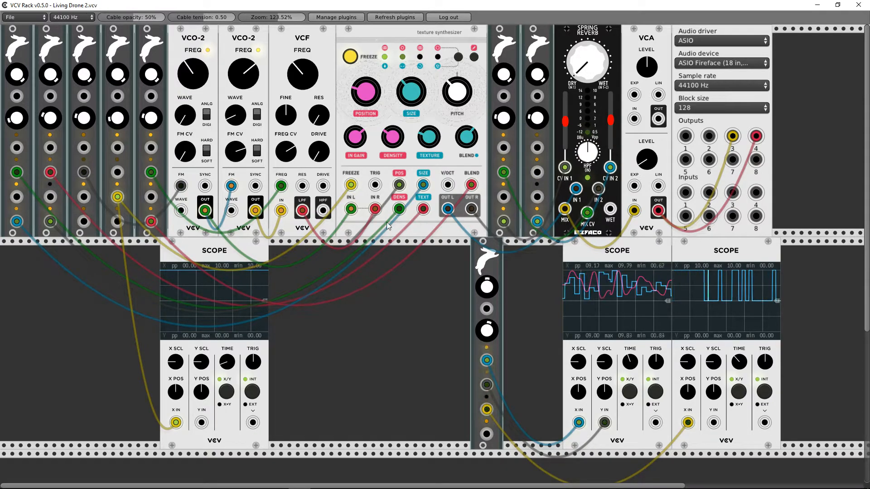
left_click_drag(233, 253, 426, 326)
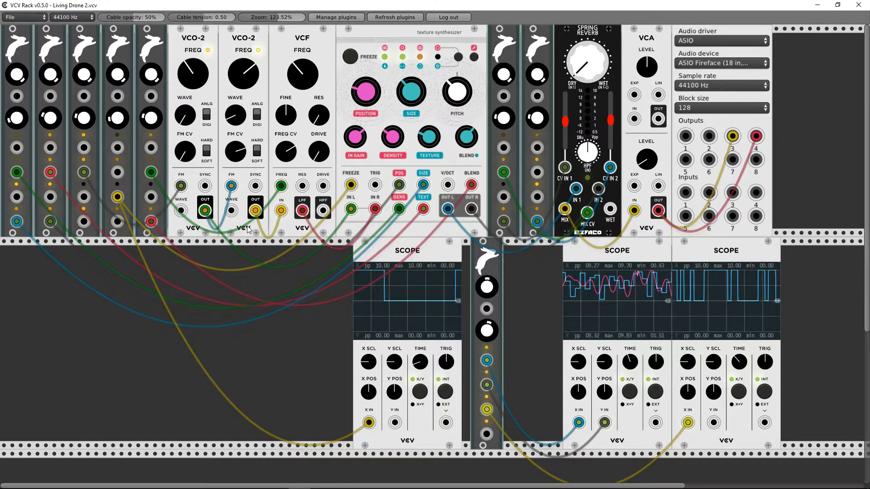
Step: Unplug the X IN of the Scope below the Spring Reverb and patch the fifth Hot Bunny's second output to the freeze Scope's Y IN
left_click_drag(351, 209, 380, 212)
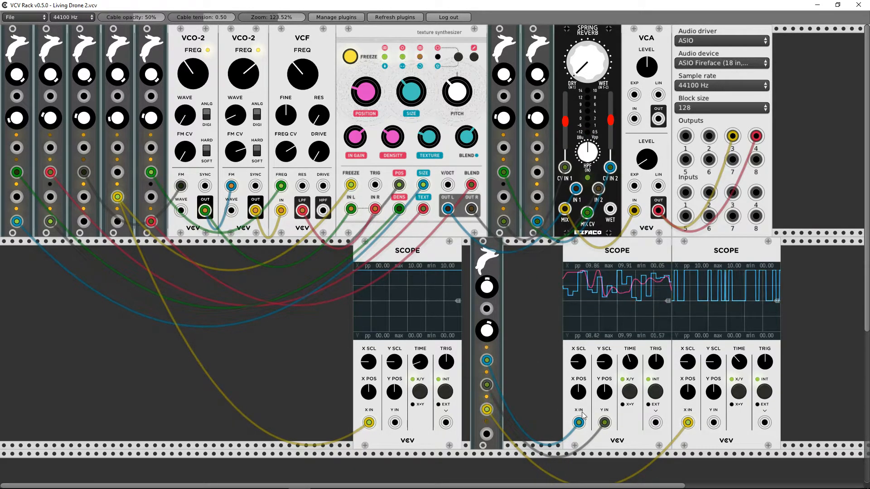
left_click_drag(580, 422, 530, 412)
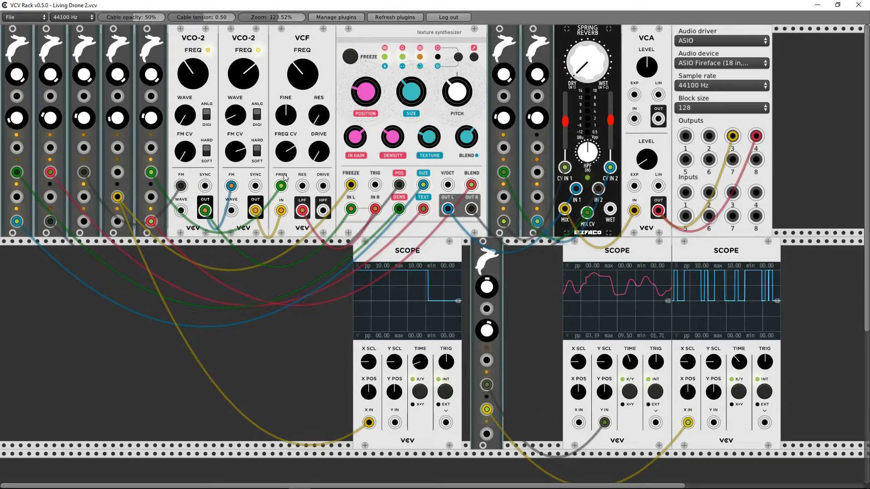
mouse_move(150, 172)
left_mouse_down()
mouse_move(393, 442)
mouse_move(395, 424)
left_mouse_up()
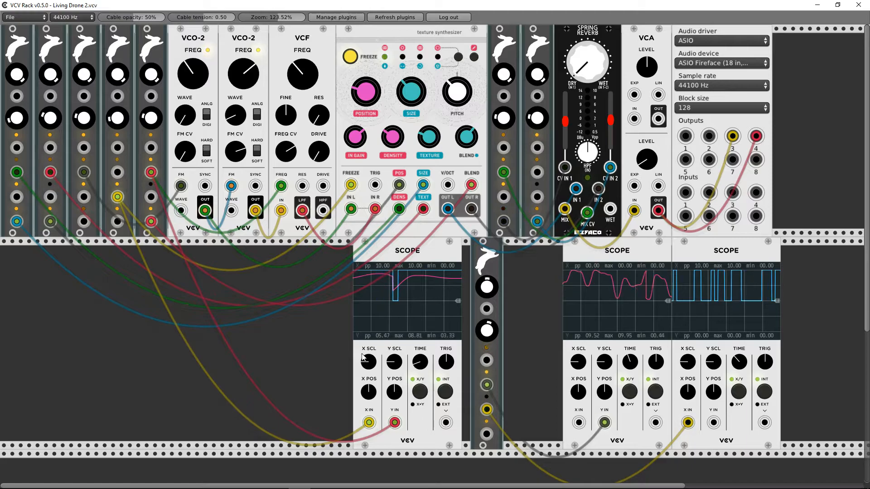
Step: Duplicate the freeze Scope below the first Hot Bunnies and patch the second and third Hot Bunnies' second outputs to its X IN and Y IN
right_click(165, 344)
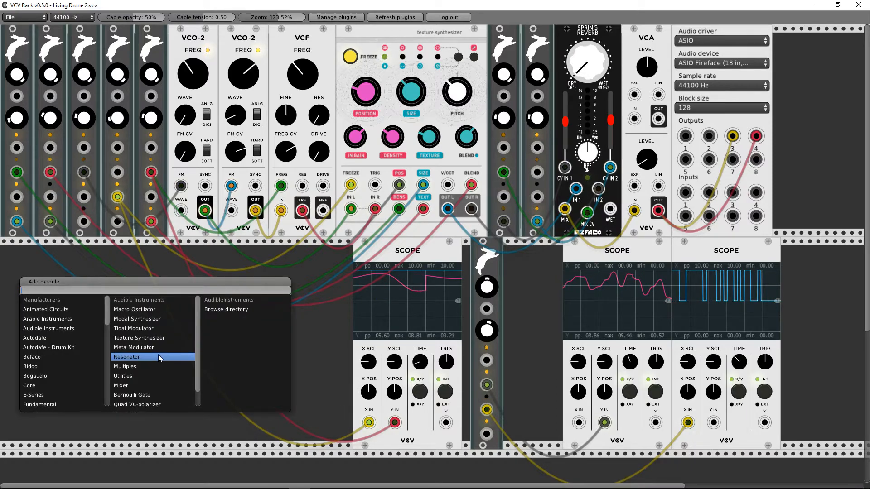
left_click(403, 343)
right_click(401, 349)
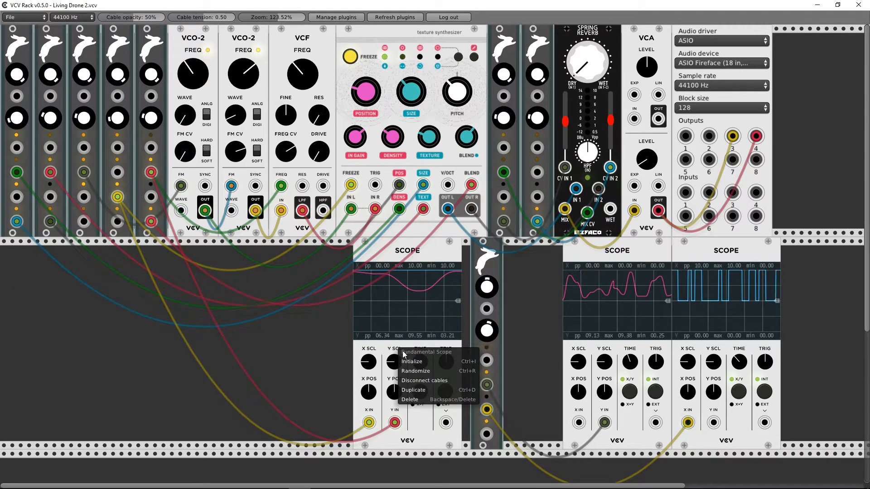
left_click(434, 393)
left_click_drag(292, 256, 90, 256)
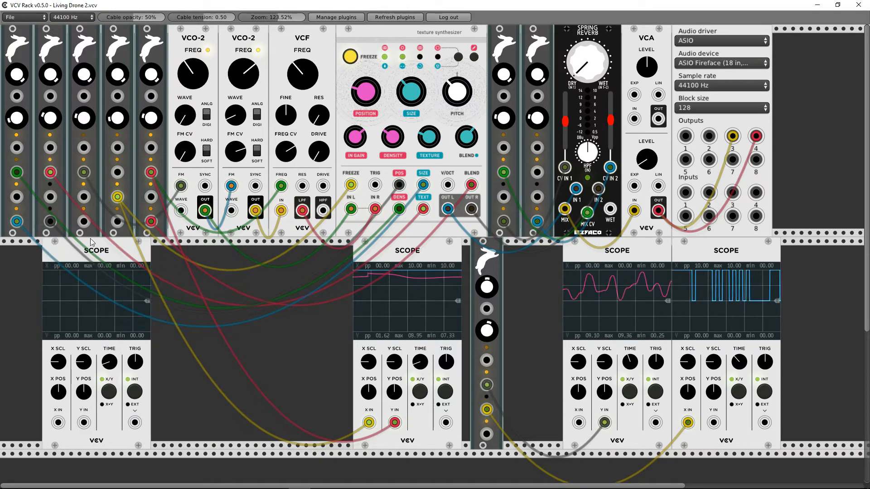
mouse_move(84, 172)
left_mouse_down()
mouse_move(107, 372)
mouse_move(83, 423)
left_mouse_up()
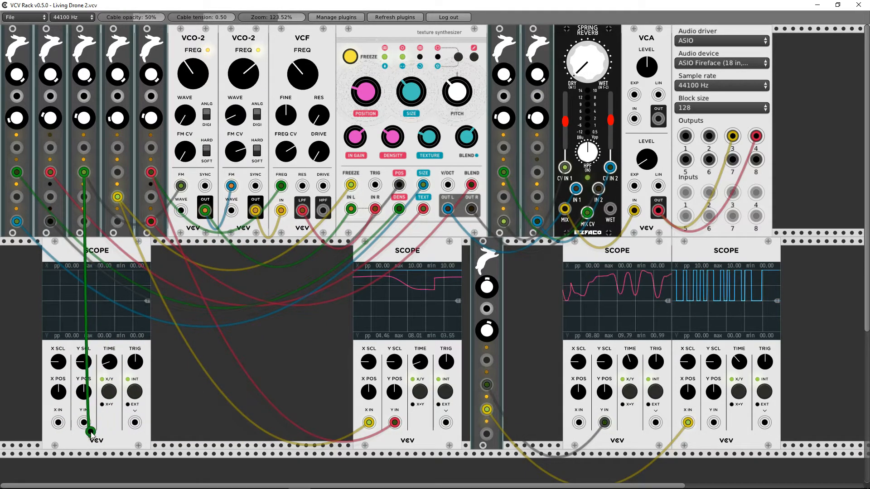
left_click_drag(50, 172, 58, 423)
left_click_drag(86, 254, 109, 258)
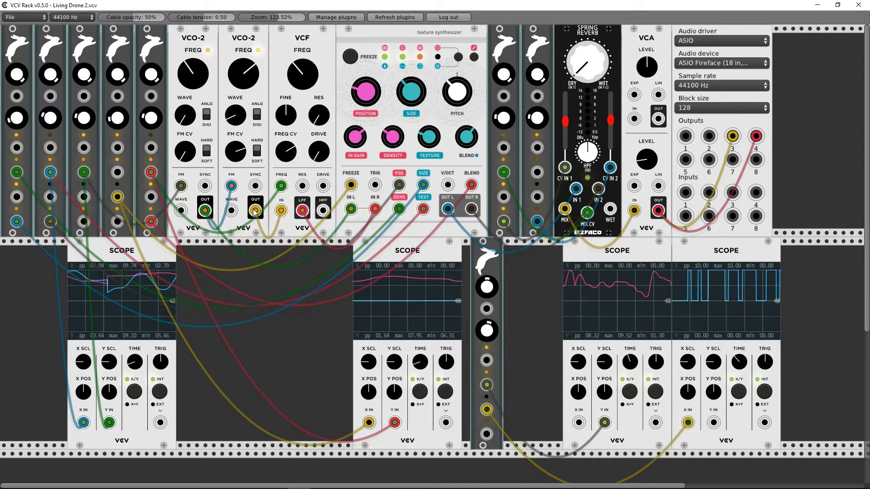
Step: Duplicate another Scope for the first Hot Bunny's second output on X IN, and space the three left-hand Scopes along the lower row
left_click_drag(122, 252, 215, 252)
right_click(206, 257)
left_click(218, 298)
left_click_drag(98, 264, 86, 267)
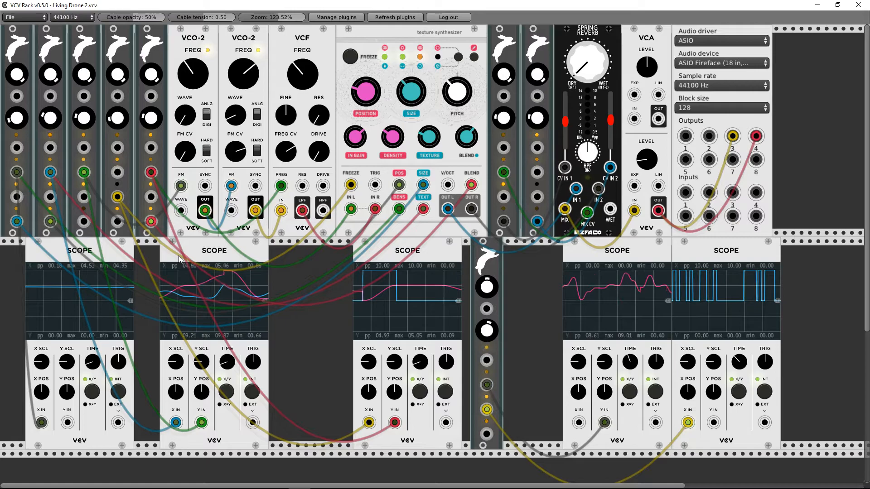
left_click_drag(195, 255, 241, 255)
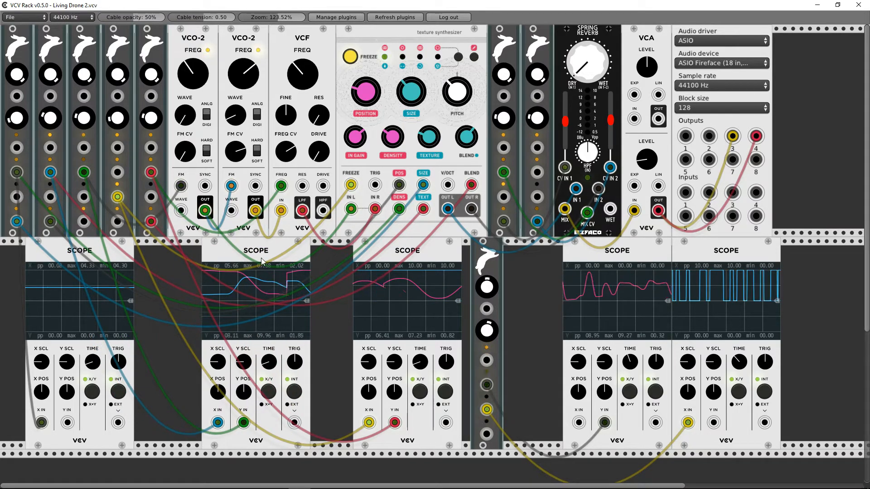
left_click_drag(401, 262, 377, 252)
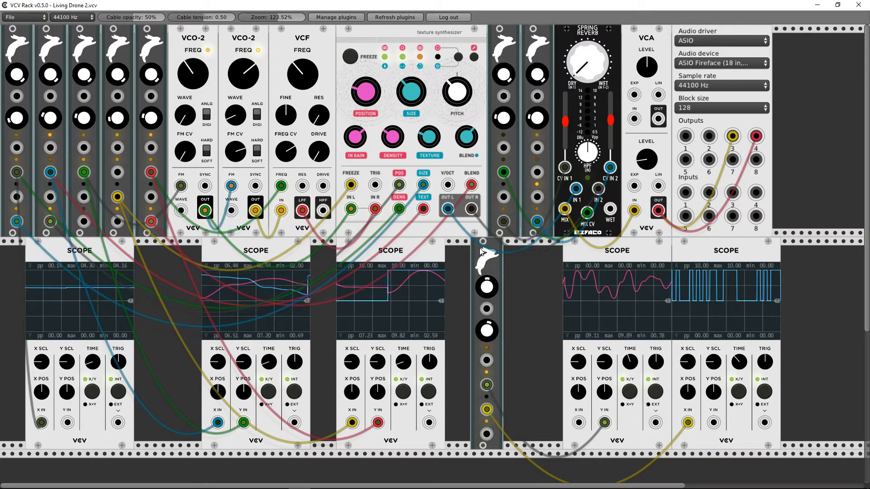
Step: Add Matthew Friedrichs' Carrot Patch module and place it in the empty third row, beside the column of the lower-row Hot Bunny
scroll(507, 262, "down", 5)
right_click(338, 328)
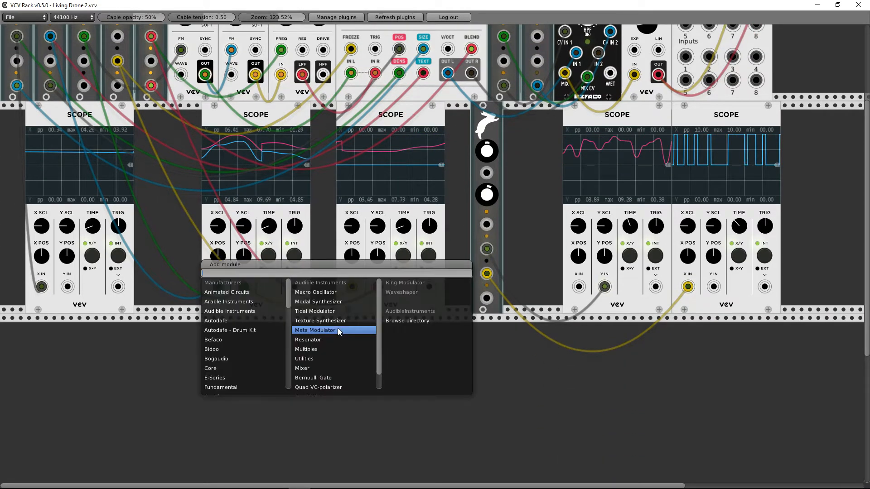
scroll(254, 350, "down", 3)
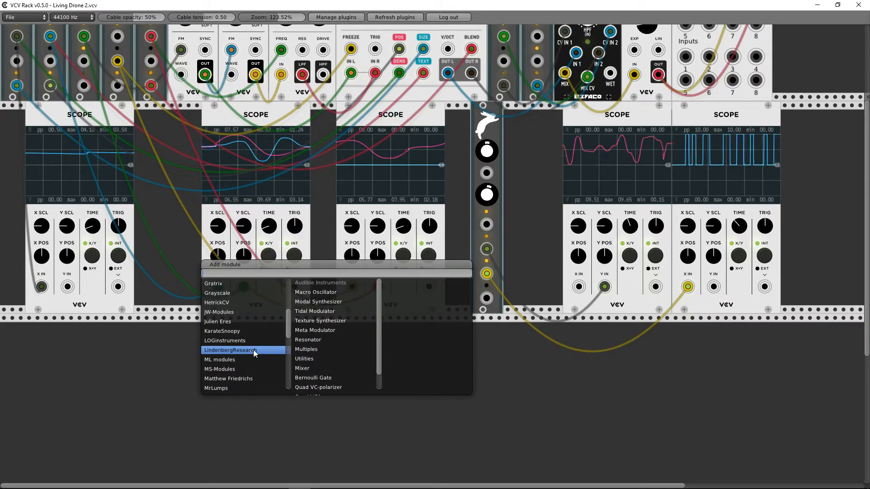
scroll(233, 363, "down", 4)
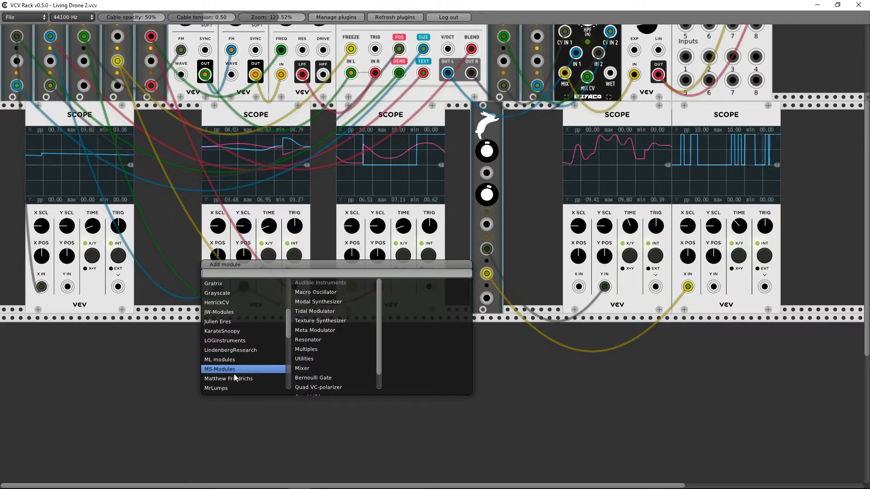
left_click(315, 303)
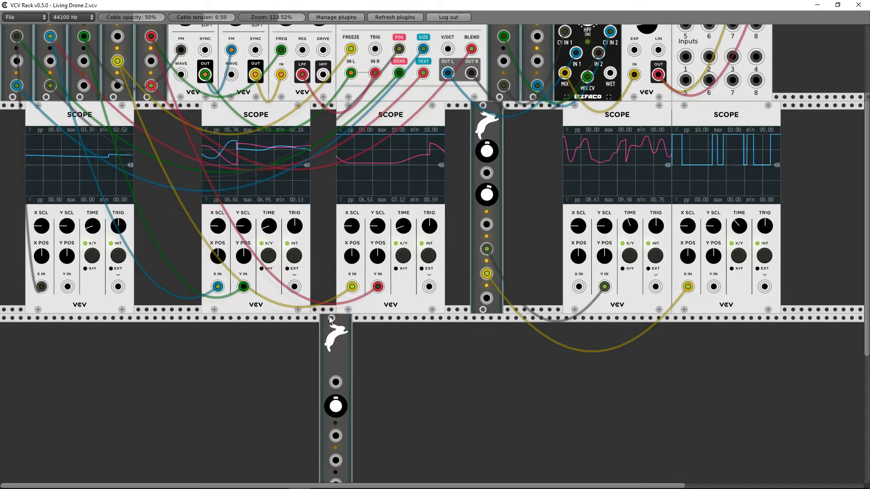
left_click_drag(334, 347, 524, 151)
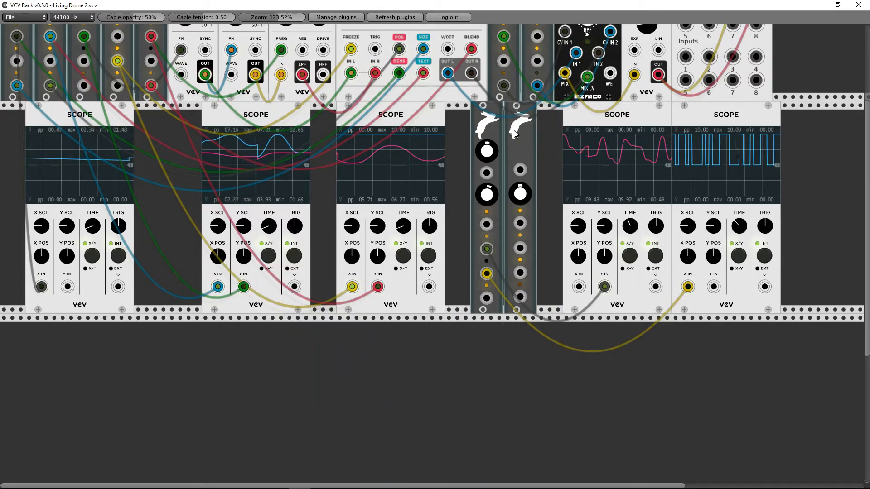
left_click_drag(512, 140, 525, 331)
Step: Duplicate a Scope into the third row and patch the Carrot Patch's first and second outputs to its X IN and Y IN
scroll(524, 317, "down", 5)
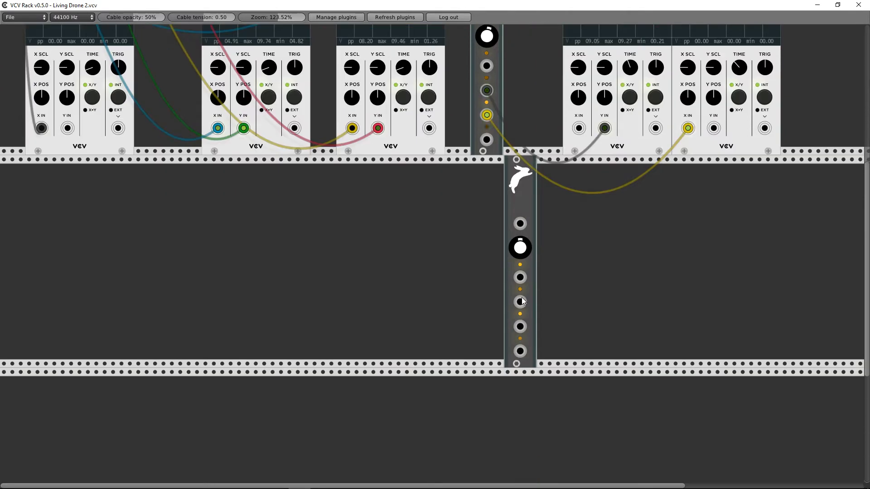
right_click(599, 140)
left_click(622, 180)
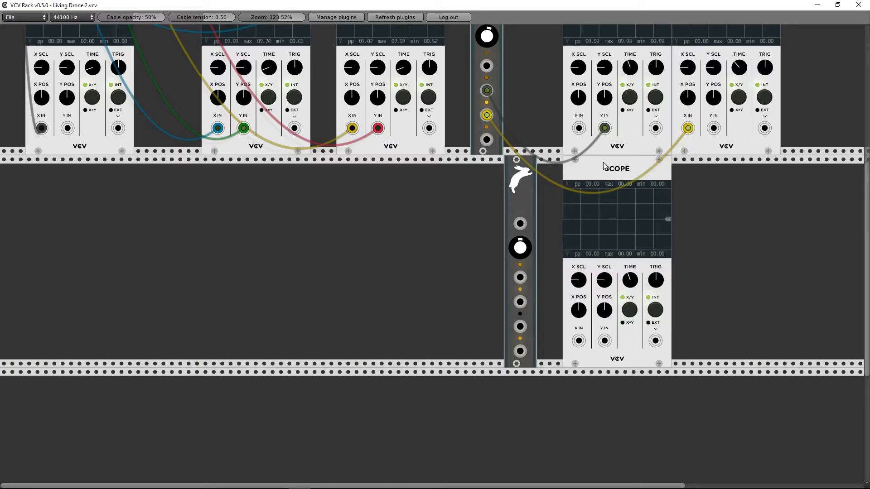
left_click_drag(520, 277, 604, 340)
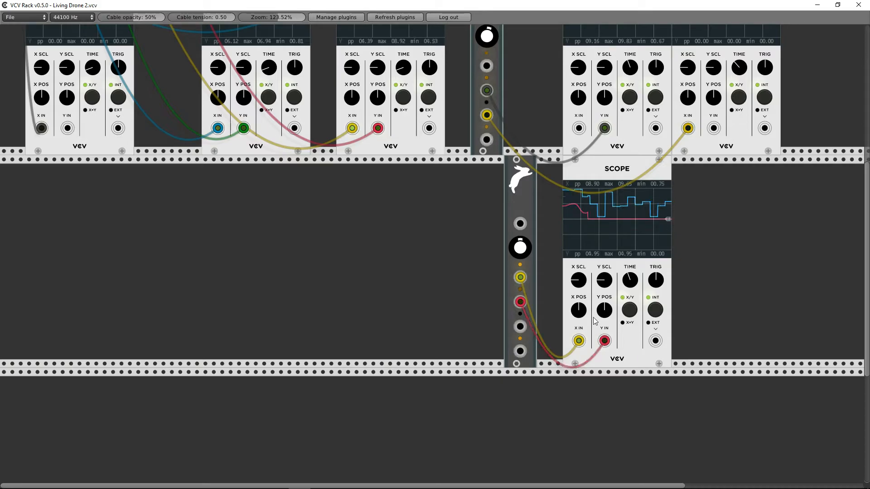
Step: Duplicate the third-row Scope and patch the Carrot Patch's third and fourth outputs to the copy's X IN and Y IN
right_click(609, 223)
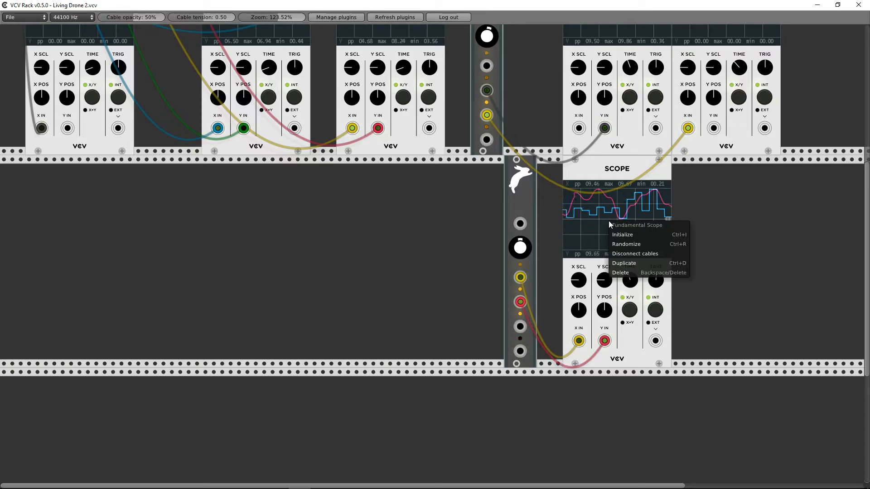
left_click(644, 264)
left_click_drag(520, 327, 688, 341)
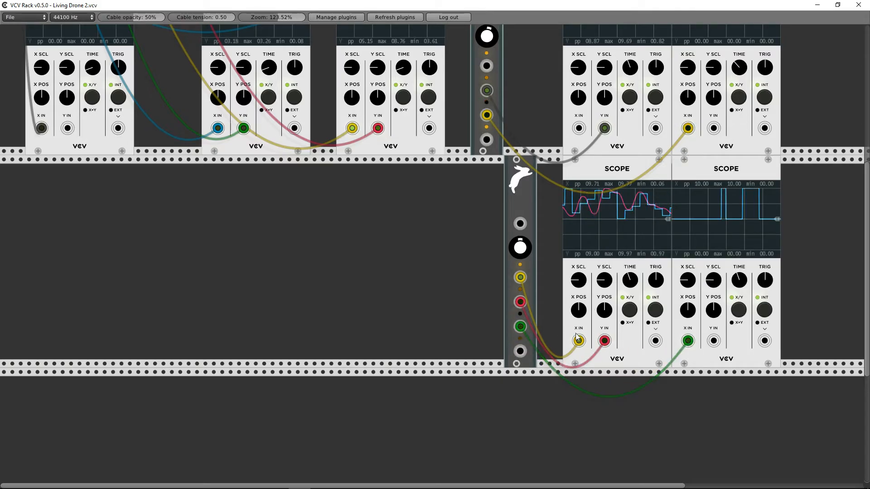
mouse_move(521, 351)
left_mouse_down()
mouse_move(675, 356)
mouse_move(714, 340)
left_mouse_up()
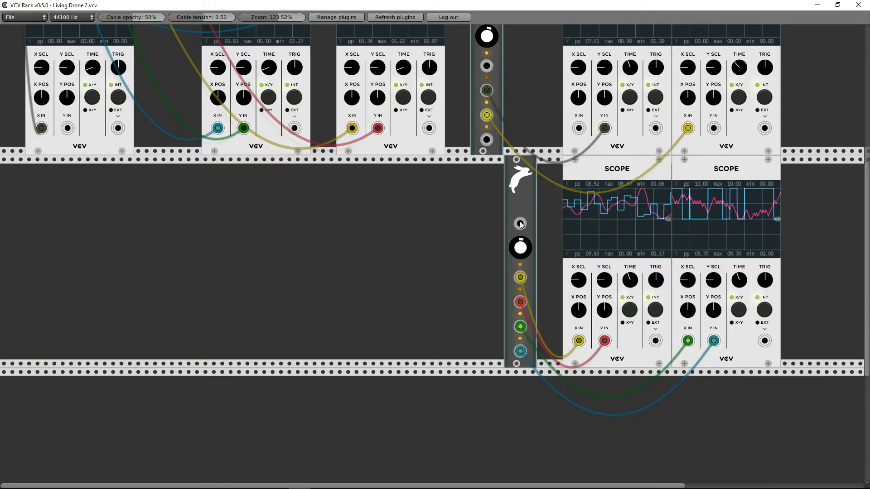
Step: Add a Befaco Dual Atenuverter to the empty area of the third row, below the left-hand Scopes
right_click(369, 252)
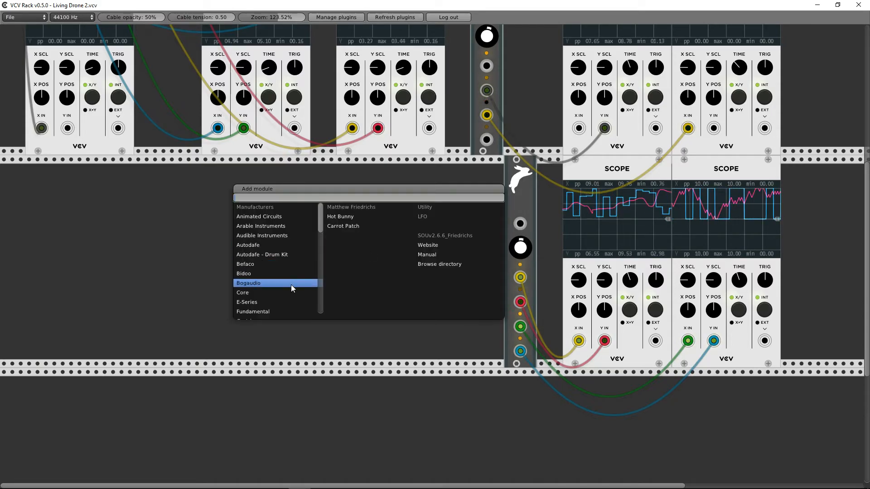
left_click(183, 278)
right_click(194, 260)
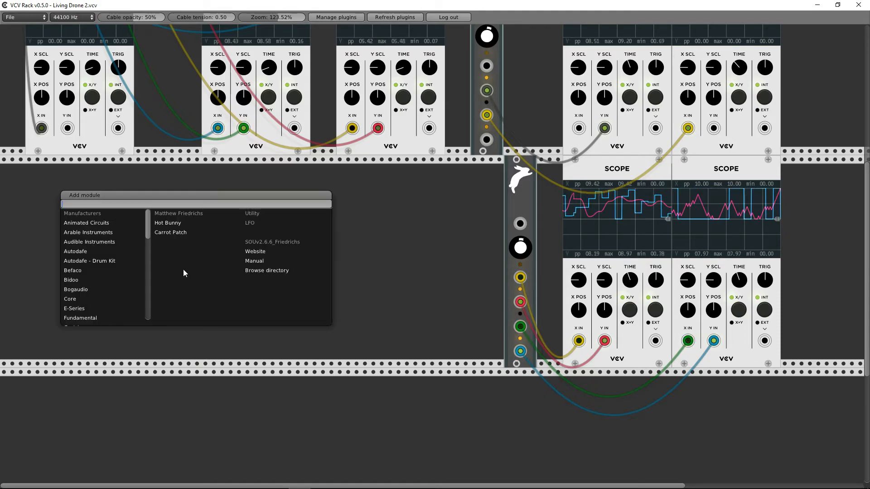
left_click(114, 270)
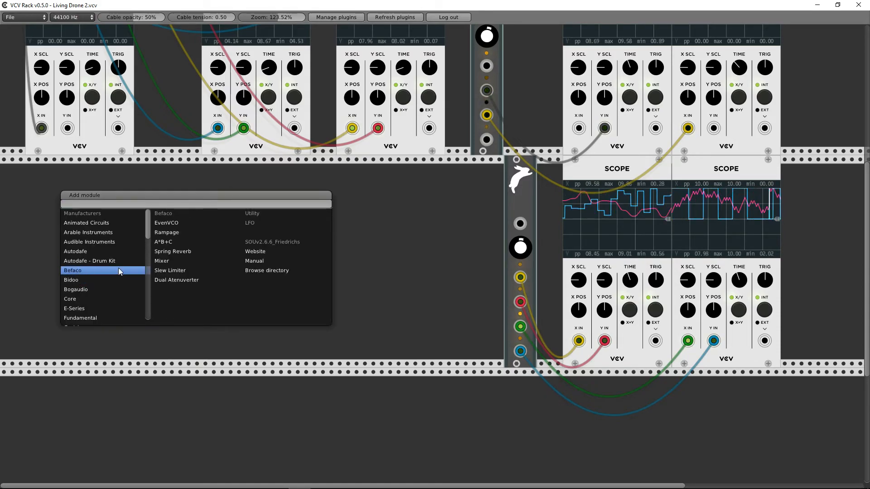
left_click(190, 278)
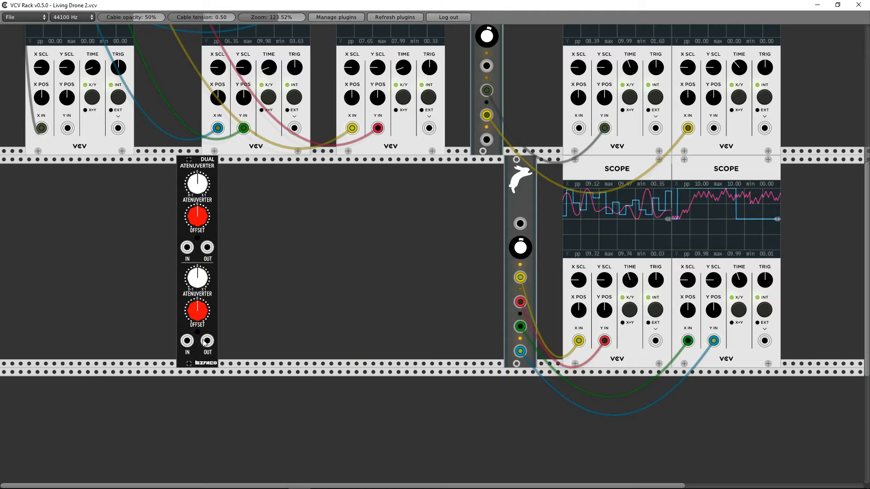
Step: Modulate the Carrot Patch's input from the Dual Atenuverter's upper OUT and offset, and place the two modules side by side
left_click_drag(207, 247, 520, 224)
mouse_move(197, 216)
left_mouse_down()
mouse_move(198, 227)
mouse_move(203, 218)
left_mouse_up()
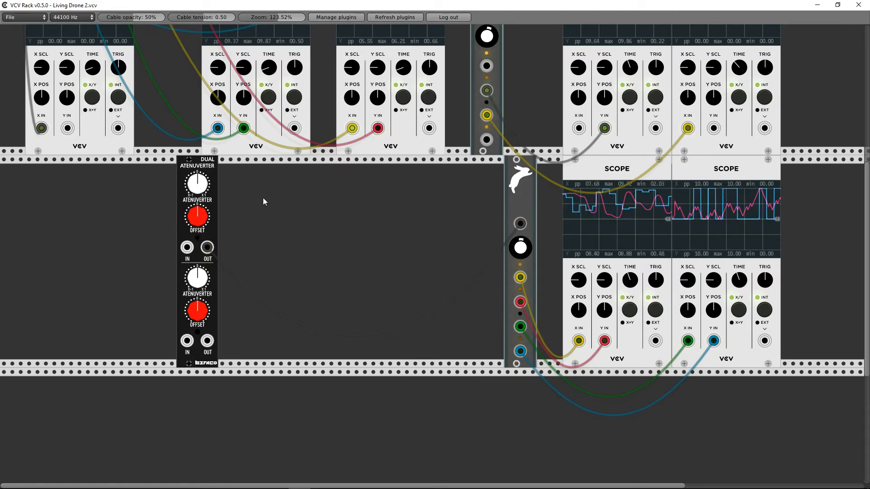
left_click_drag(213, 174, 501, 174)
Step: Delete all the third-row modules: the Carrot Patch, the Dual Atenuverter and the two Scopes
scroll(455, 216, "up", 5)
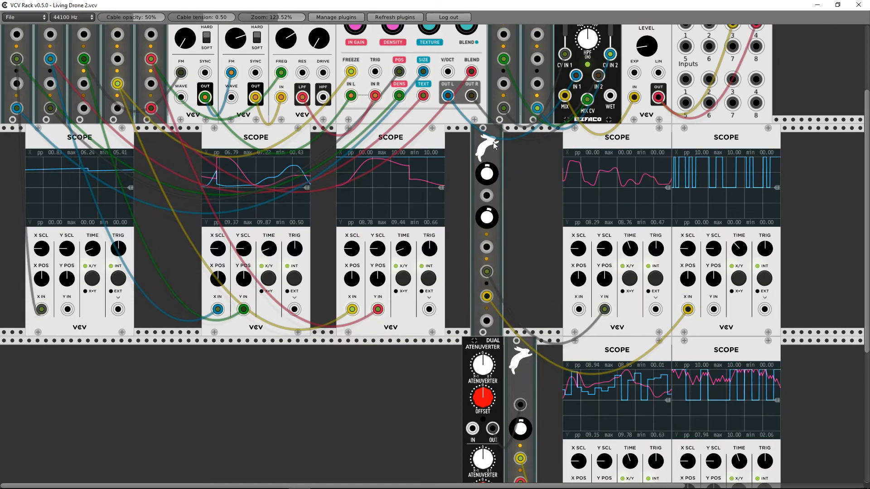
left_click_drag(501, 355, 434, 354)
key("Delete")
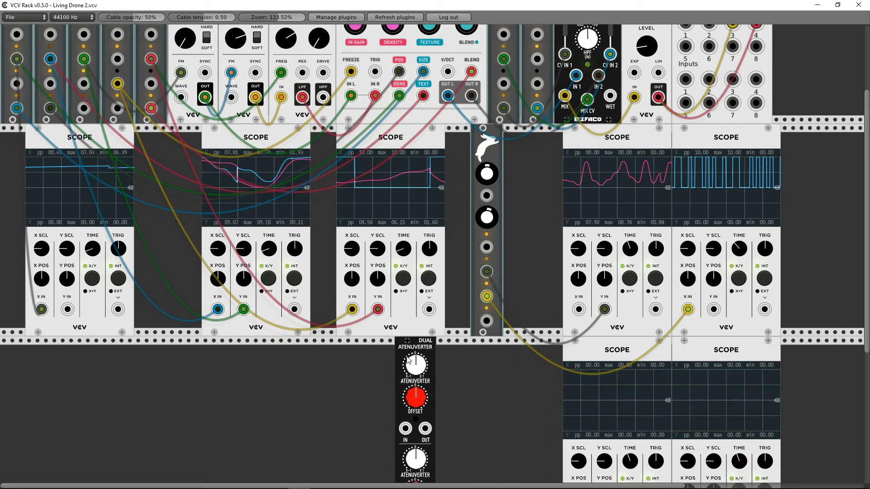
scroll(460, 331, "up", 3)
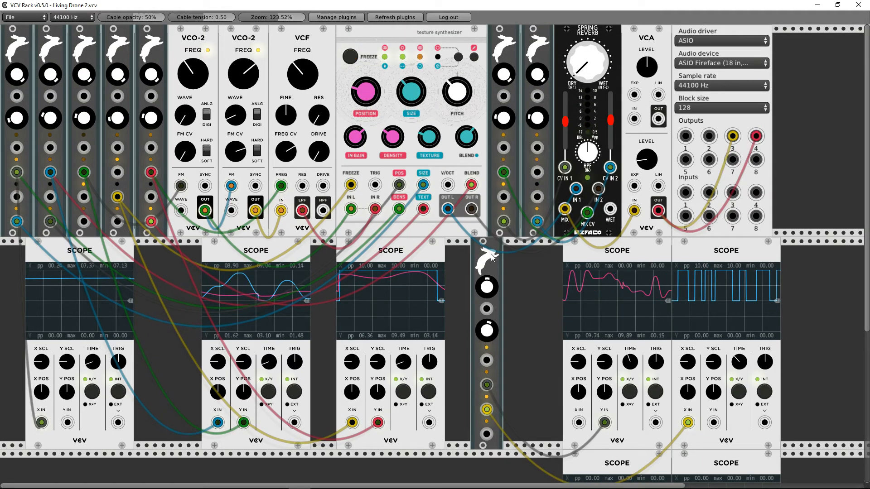
scroll(463, 287, "down", 1)
scroll(464, 287, "up", 1)
scroll(463, 287, "down", 2)
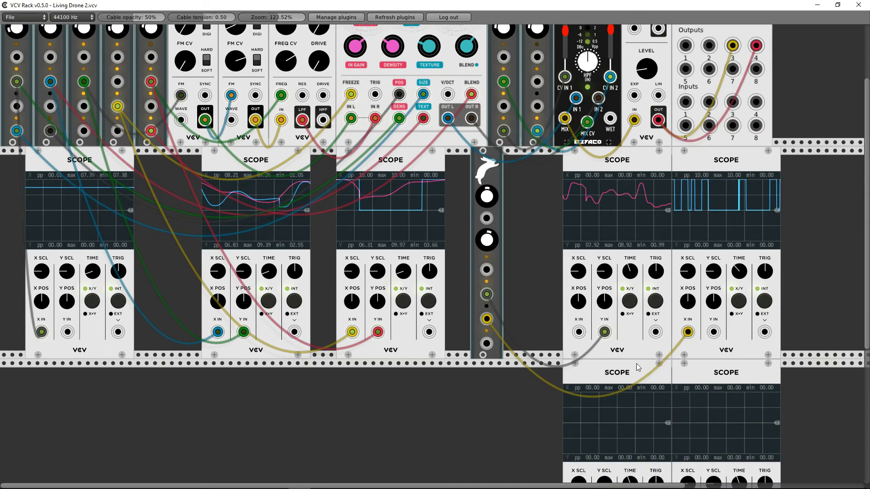
key("Delete")
key("Delete")
scroll(463, 284, "up", 2)
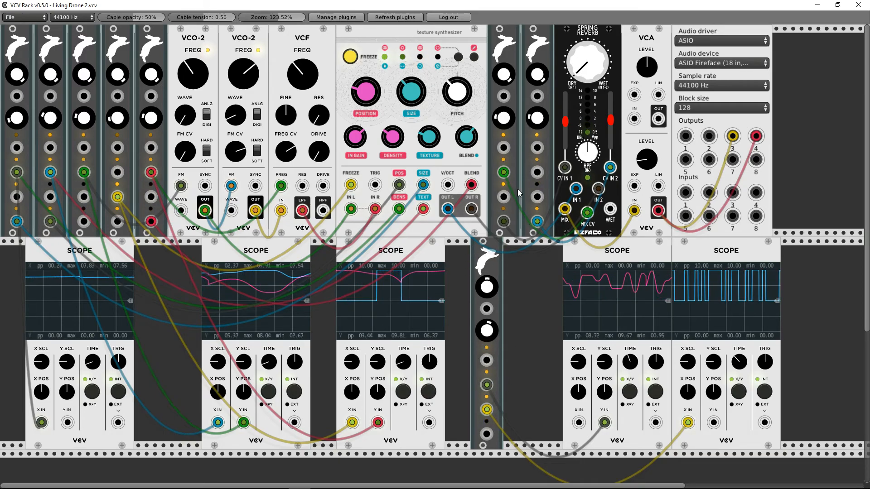
Step: Move the lower-row Hot Bunny directly below the first Hot Bunny that follows the texture synthesizer
left_click_drag(492, 253, 504, 252)
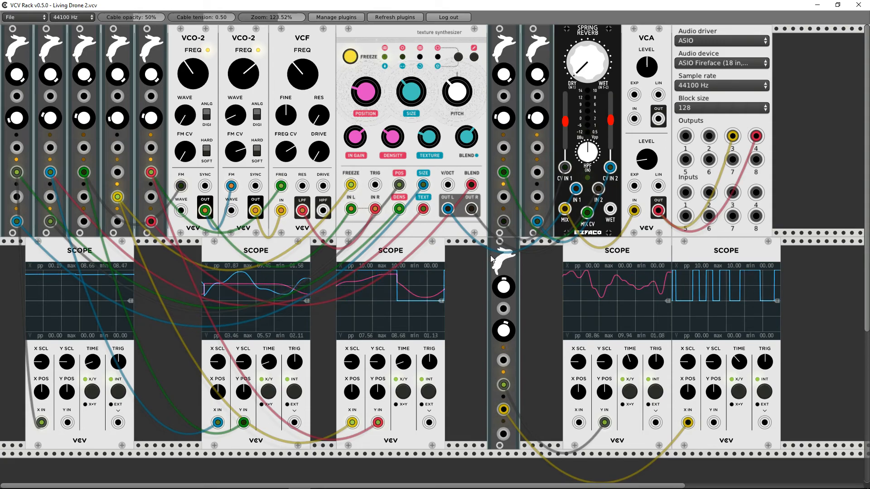
scroll(453, 273, "down", 3)
scroll(459, 279, "up", 3)
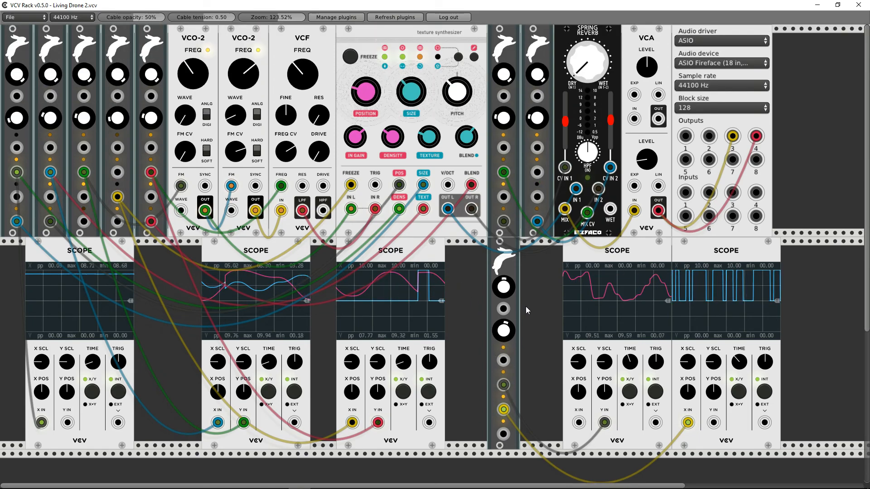